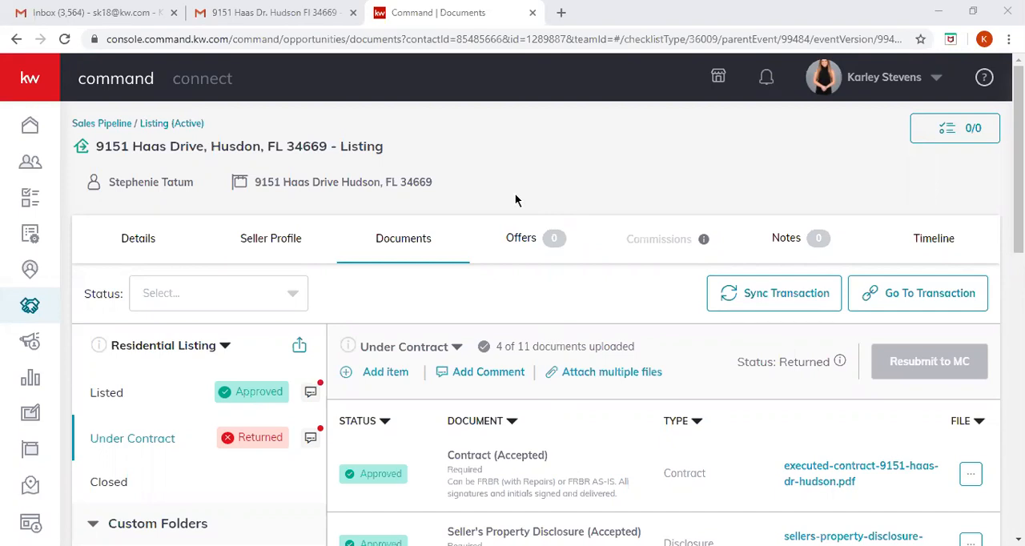
- Switch to the Gmail message about the listing and download its attached Release and Cancellation of Contract for Sale and Purchase PDF
{"action": "left_click", "coordinate": [293, 16]}
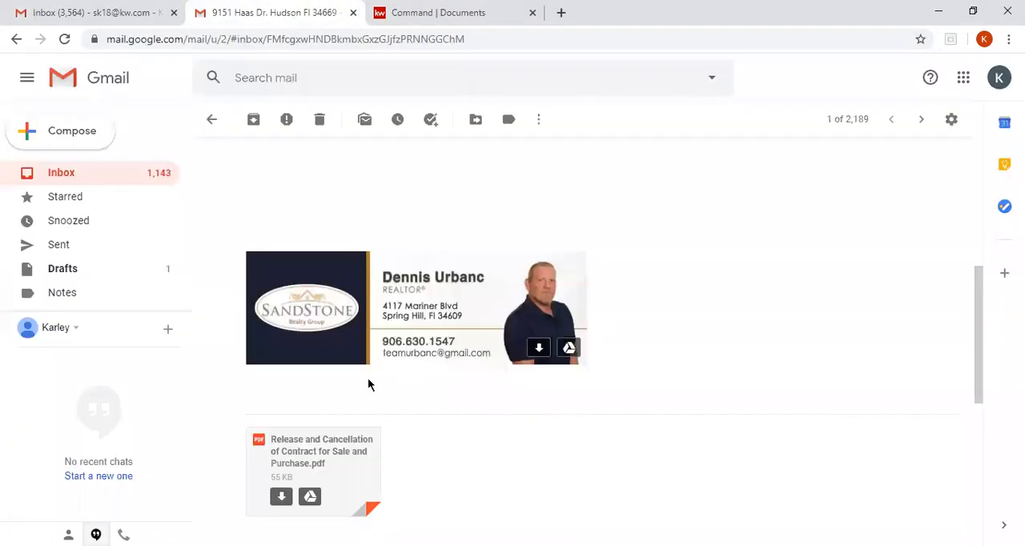
{"action": "scroll", "coordinate": [382, 425], "scroll_direction": "down", "scroll_amount": 3}
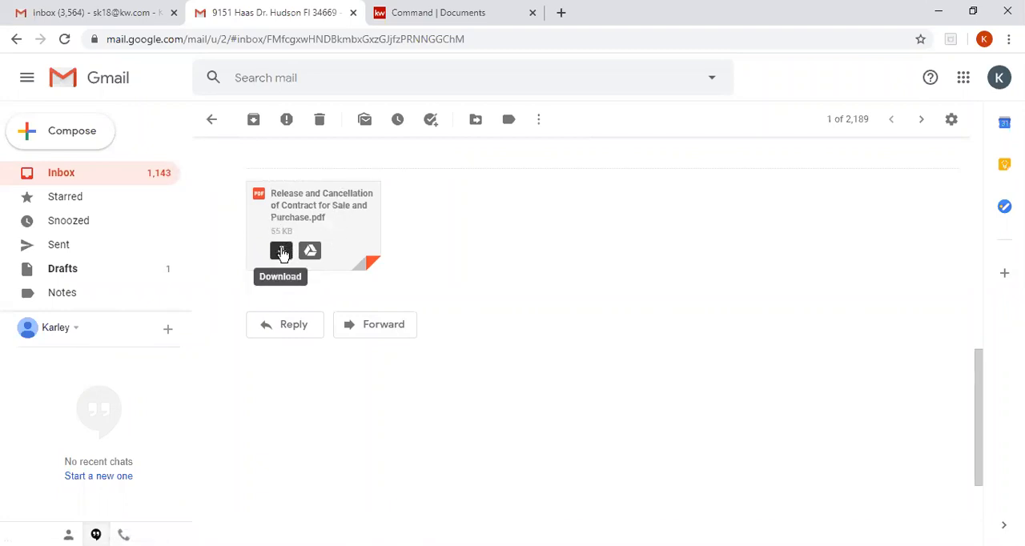
{"action": "left_click", "coordinate": [282, 253]}
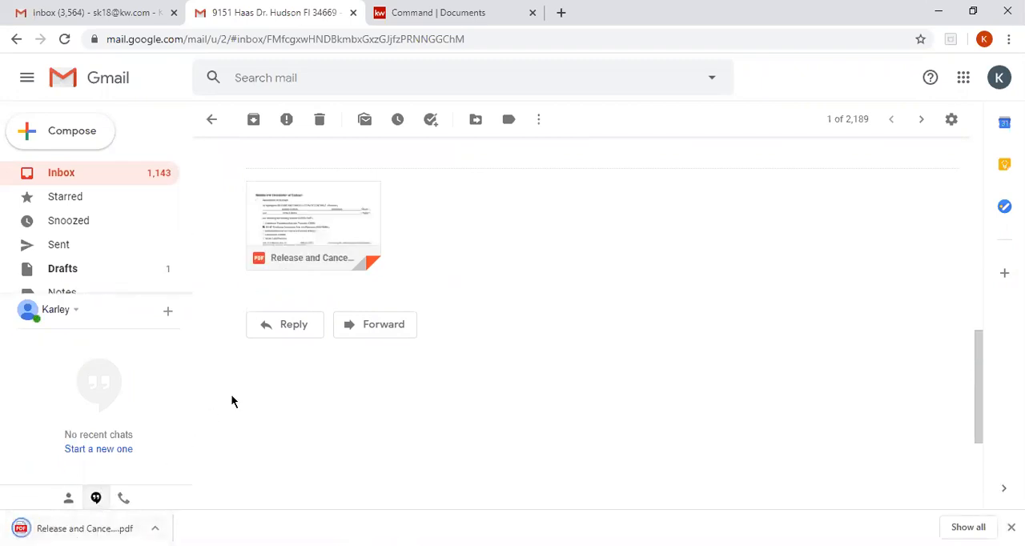
- Open the listing's DocuSign Rooms transaction from KW Command and add the downloaded Release and Cancellation PDF to the room documents
{"action": "left_click", "coordinate": [423, 11]}
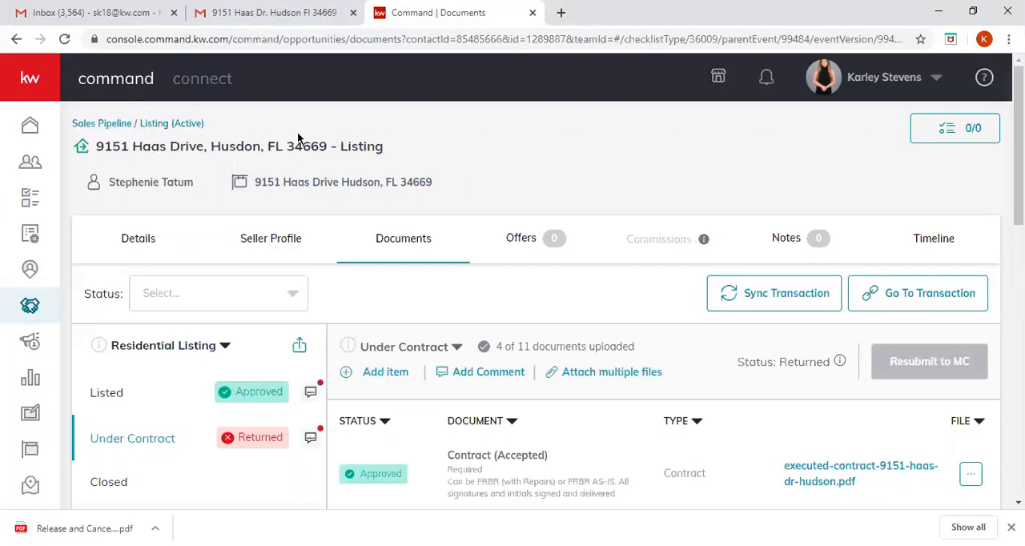
{"action": "left_click", "coordinate": [899, 301]}
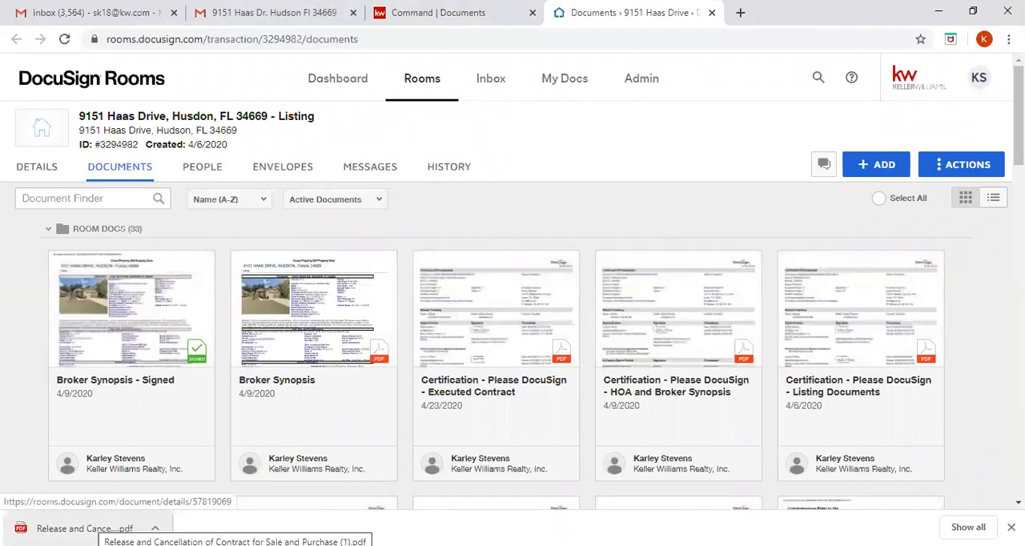
{"action": "left_click", "coordinate": [85, 528]}
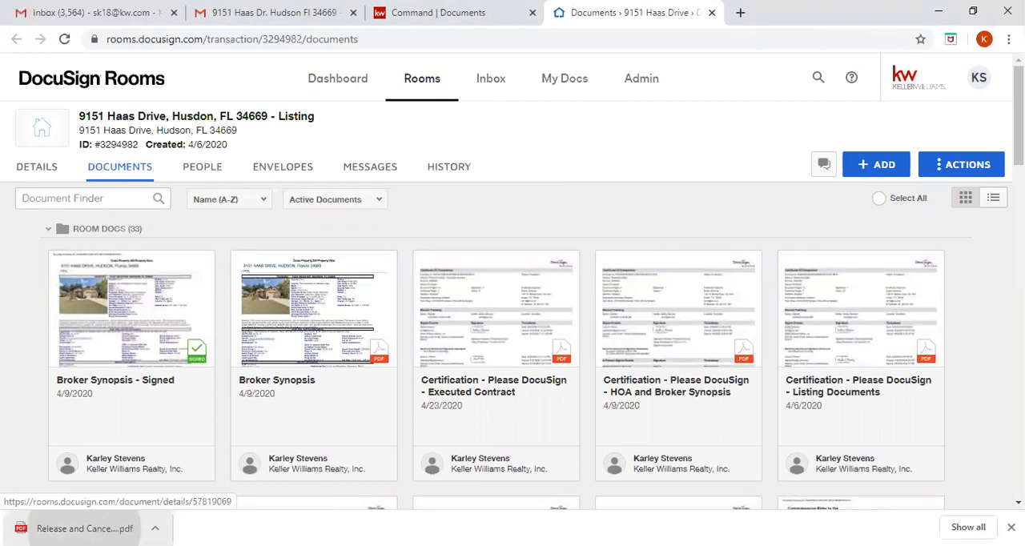
{"action": "left_click_drag", "start_coordinate": [85, 528], "coordinate": [487, 310]}
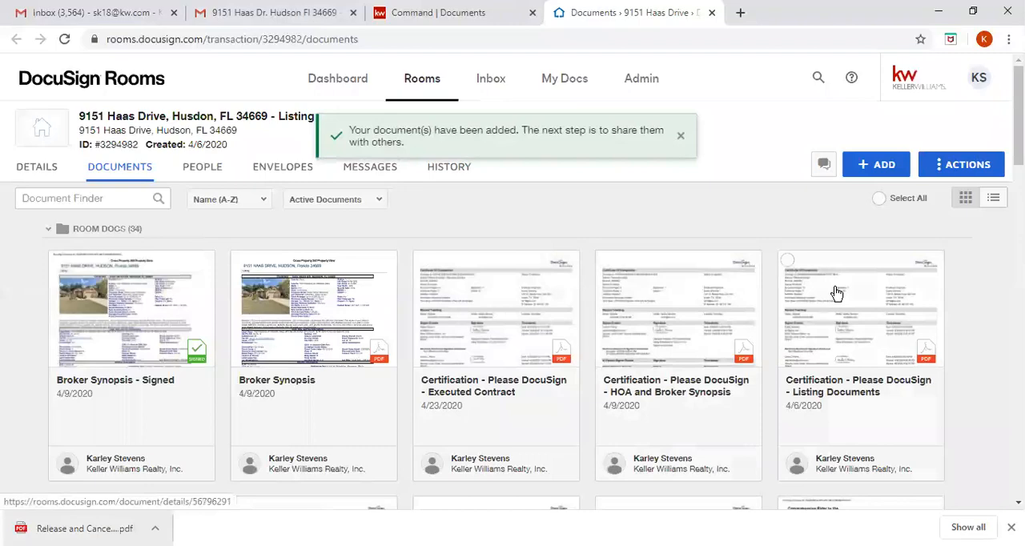
{"action": "scroll", "coordinate": [836, 292], "scroll_direction": "down", "scroll_amount": 10}
{"action": "scroll", "coordinate": [836, 291], "scroll_direction": "down", "scroll_amount": 3}
{"action": "scroll", "coordinate": [836, 292], "scroll_direction": "down", "scroll_amount": 3}
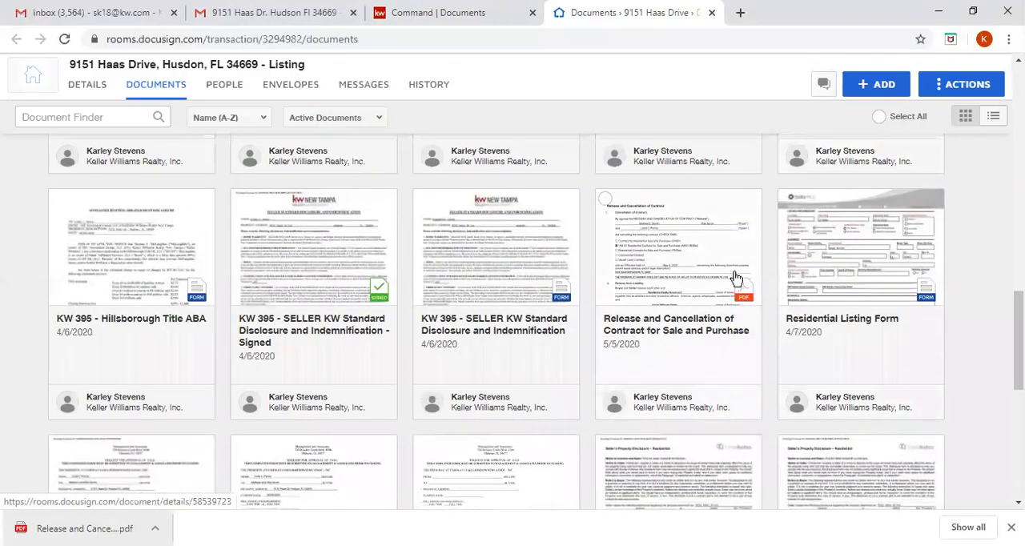
{"action": "scroll", "coordinate": [737, 278], "scroll_direction": "up", "scroll_amount": 15}
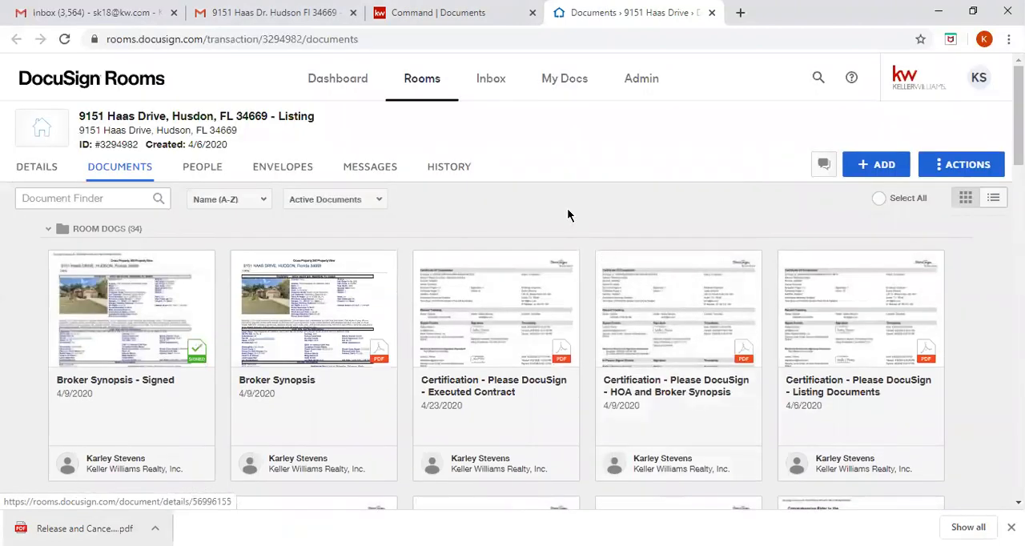
- Create a new envelope in the room and name it "Please DocuSign - Release and Cancellation"
{"action": "left_click", "coordinate": [284, 175]}
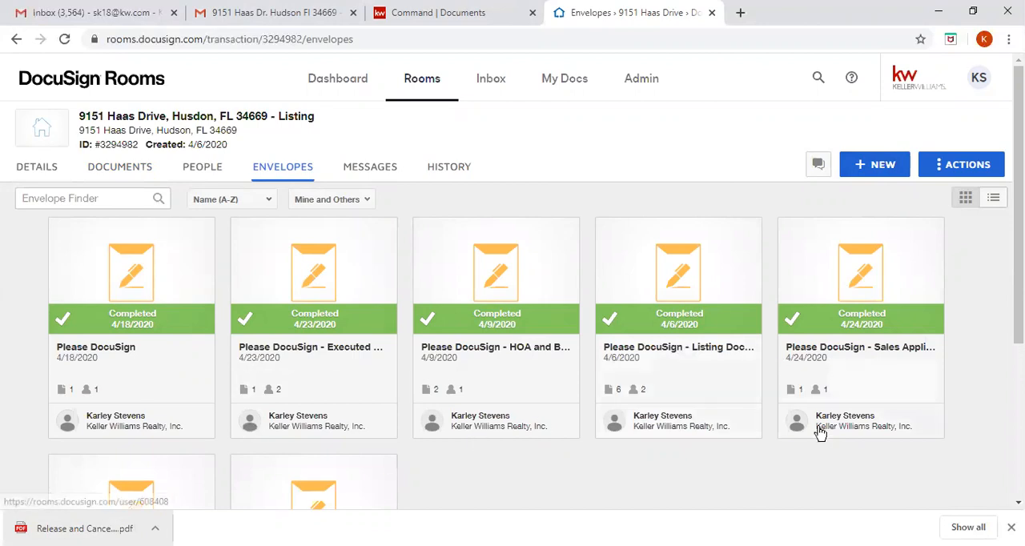
{"action": "scroll", "coordinate": [820, 431], "scroll_direction": "down", "scroll_amount": 3}
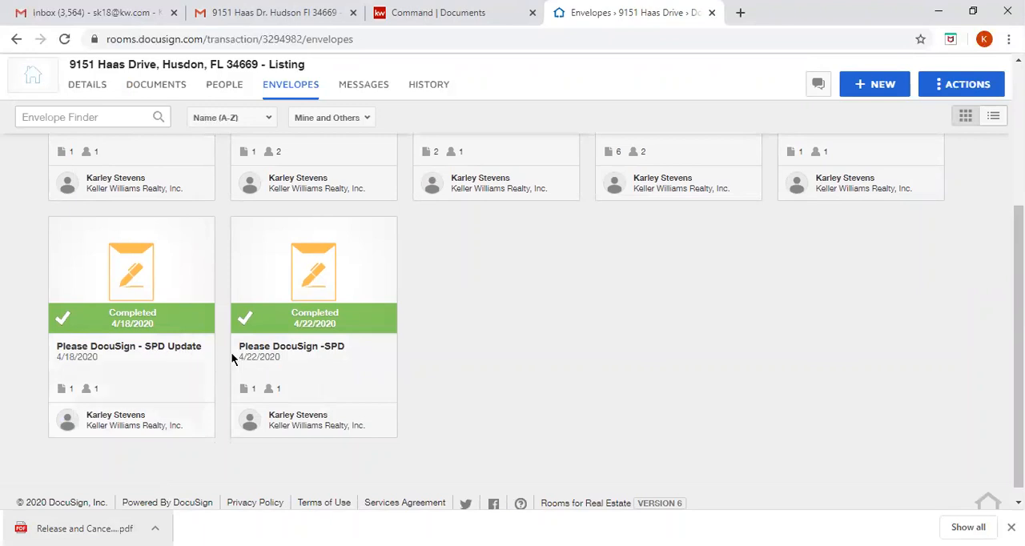
{"action": "scroll", "coordinate": [537, 327], "scroll_direction": "up", "scroll_amount": 3}
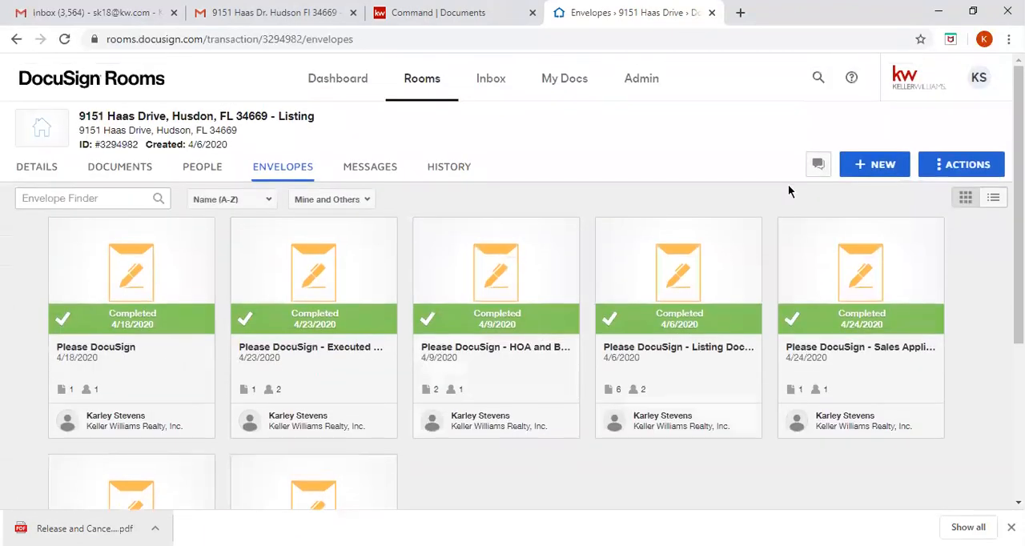
{"action": "left_click", "coordinate": [884, 168]}
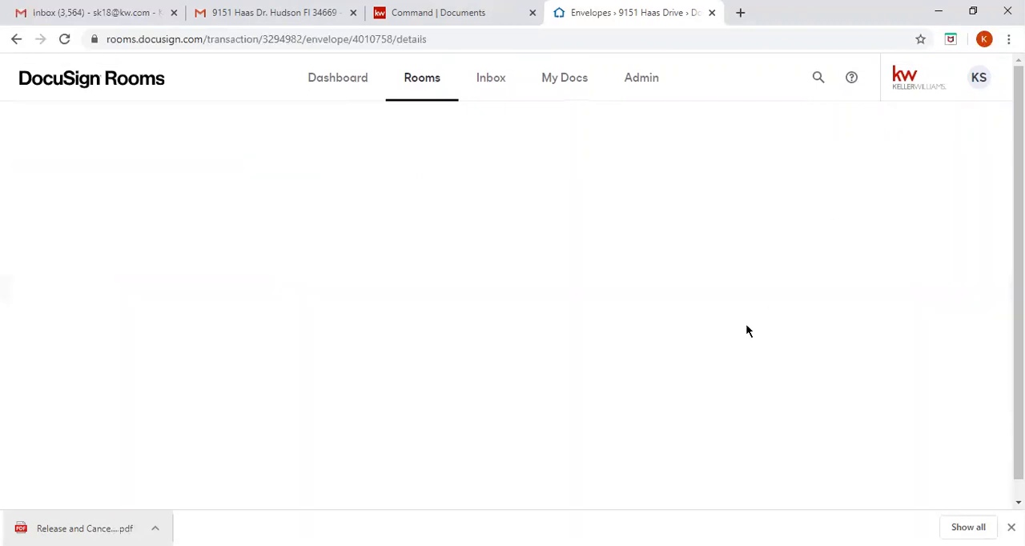
{"action": "left_click", "coordinate": [233, 210]}
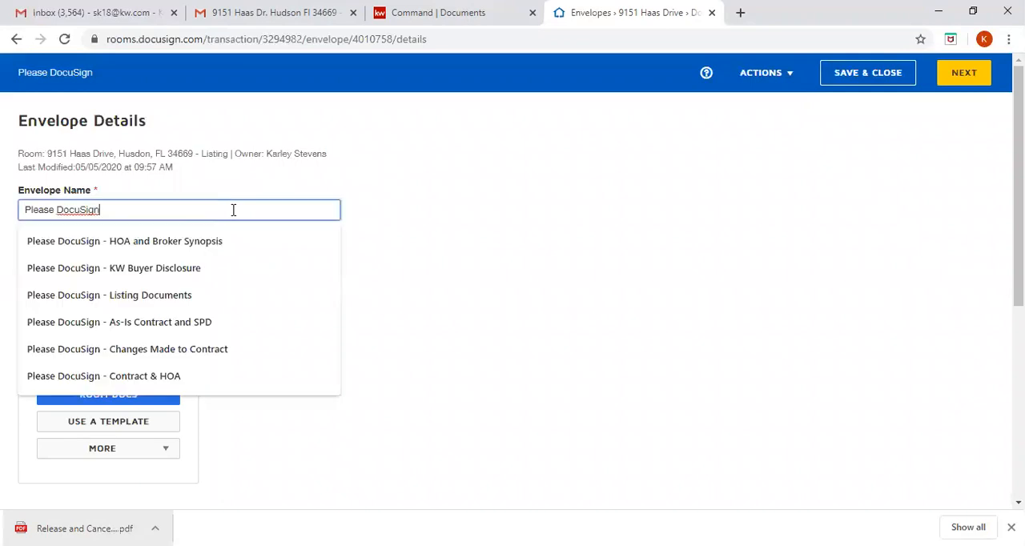
{"action": "type", "text": "- Relea"}
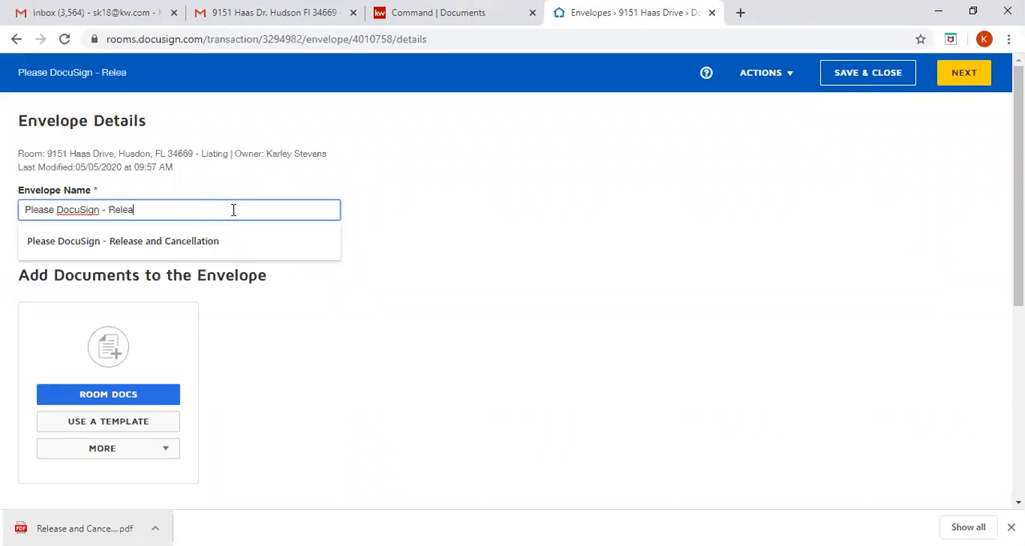
{"action": "left_click", "coordinate": [218, 234]}
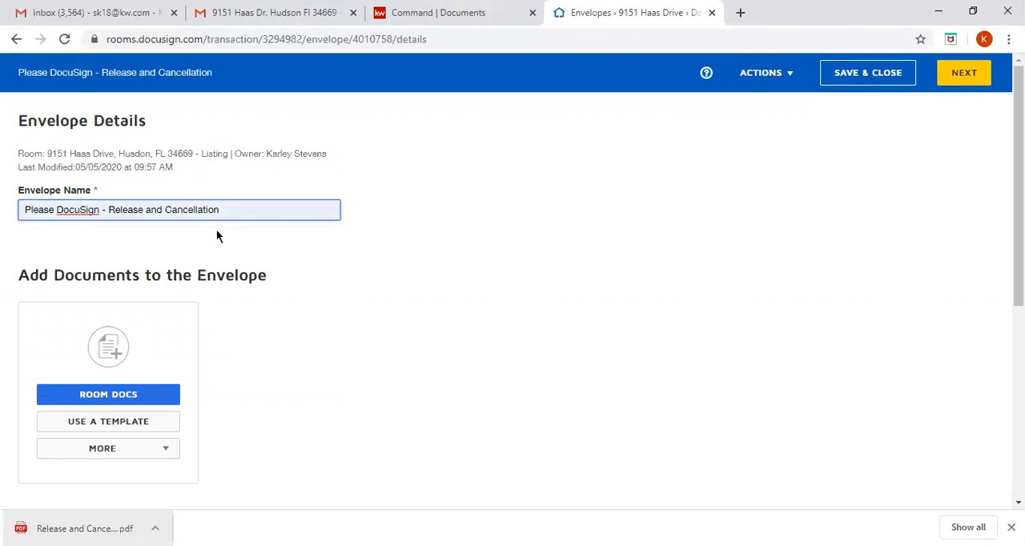
- Add the room document "Release and Cancellation of Contract for Sale and Purchase" to the envelope
{"action": "left_click", "coordinate": [161, 396]}
{"action": "scroll", "coordinate": [163, 352], "scroll_direction": "down", "scroll_amount": 3}
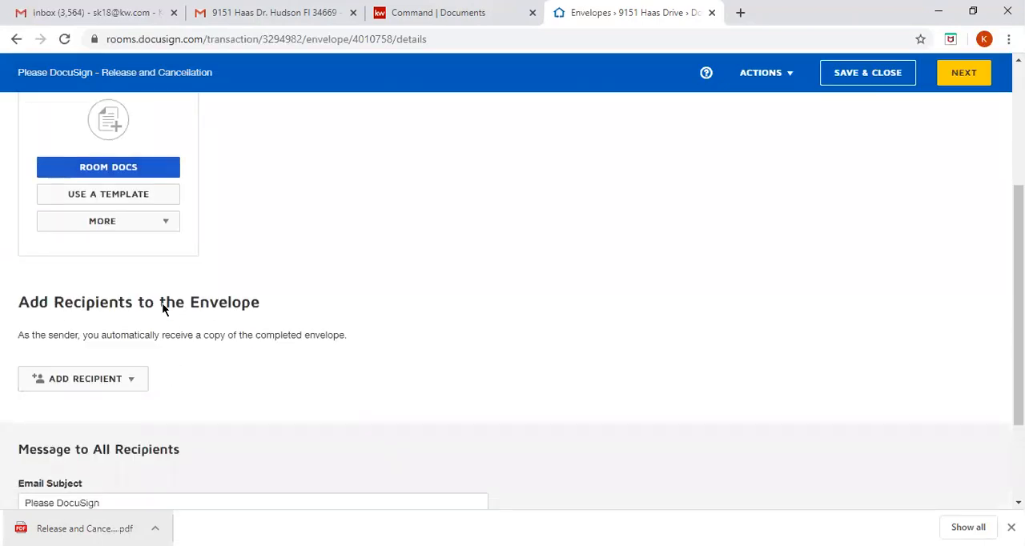
{"action": "left_click", "coordinate": [163, 170]}
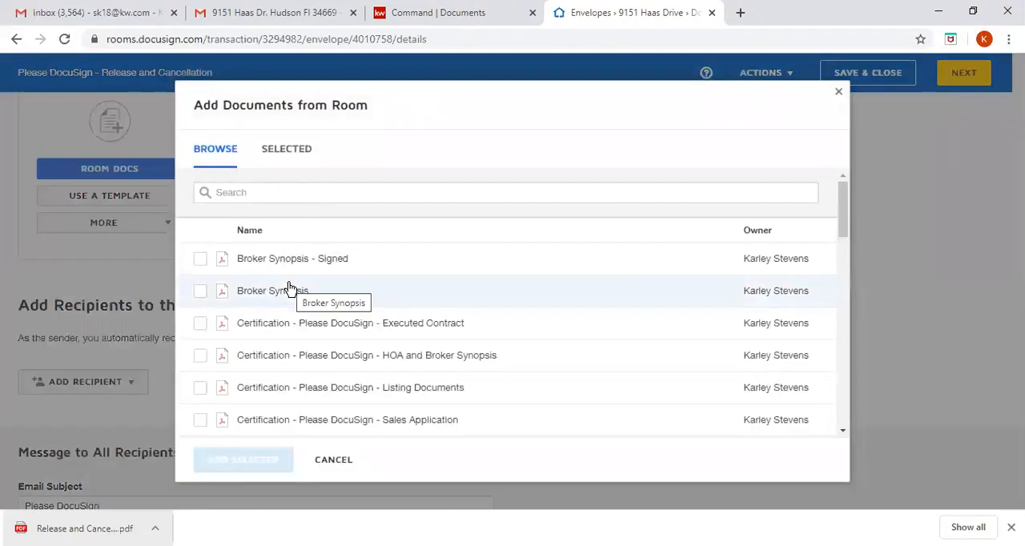
{"action": "scroll", "coordinate": [290, 289], "scroll_direction": "down", "scroll_amount": 5}
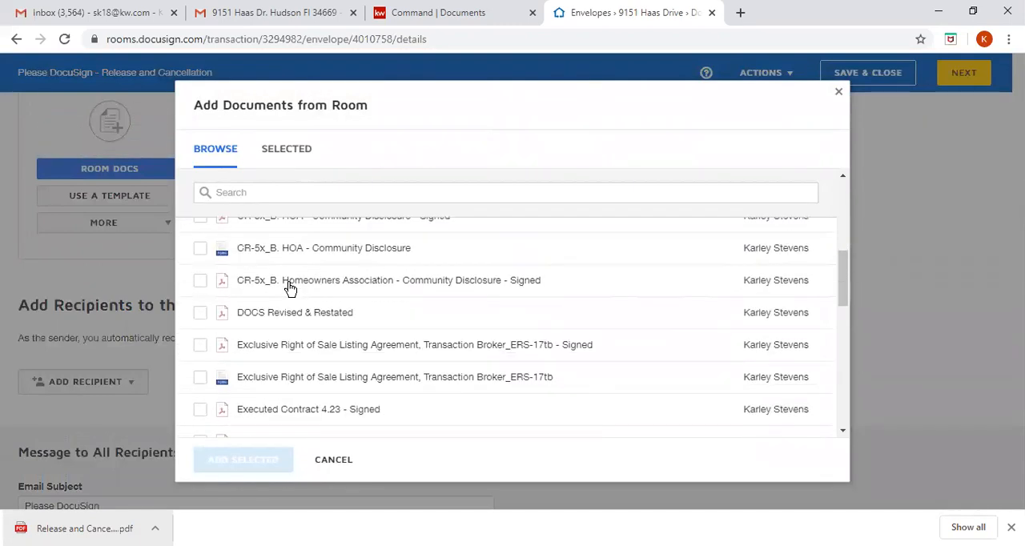
{"action": "scroll", "coordinate": [290, 288], "scroll_direction": "down", "scroll_amount": 4}
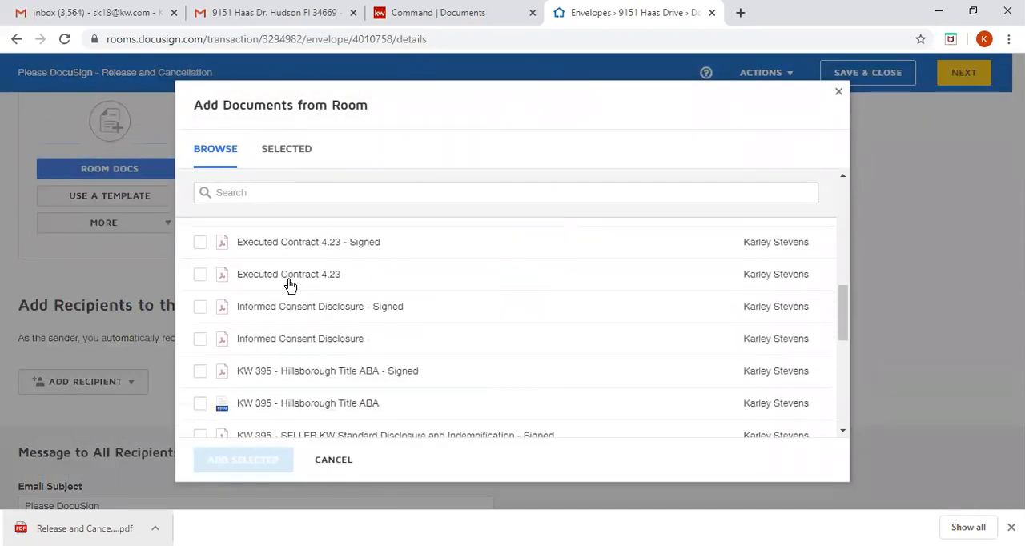
{"action": "scroll", "coordinate": [290, 286], "scroll_direction": "down", "scroll_amount": 3}
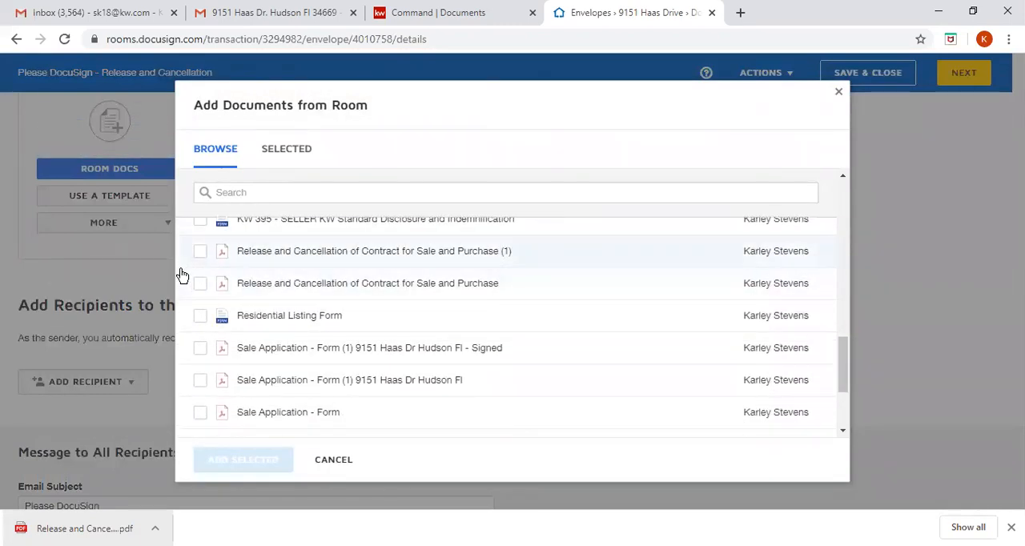
{"action": "left_click", "coordinate": [202, 285]}
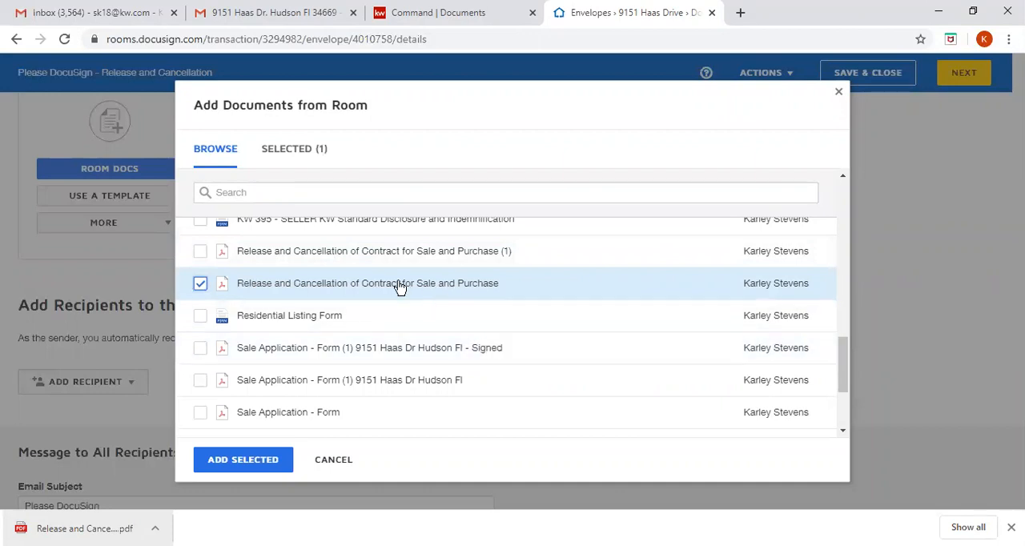
{"action": "left_click", "coordinate": [246, 464]}
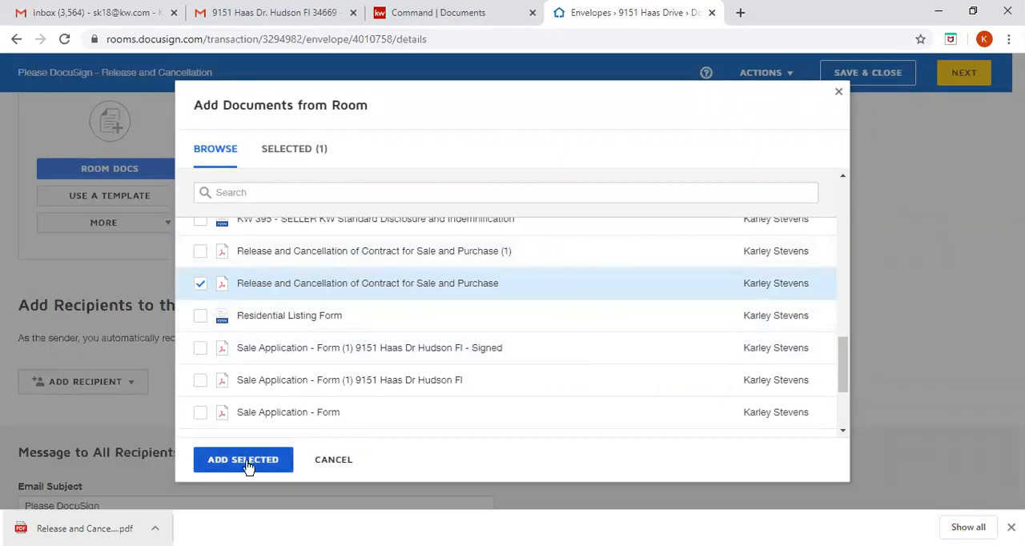
- Add a signing recipient by email address, entering the seller's full name and email
{"action": "scroll", "coordinate": [98, 289], "scroll_direction": "down", "scroll_amount": 1}
{"action": "scroll", "coordinate": [98, 290], "scroll_direction": "down", "scroll_amount": 1}
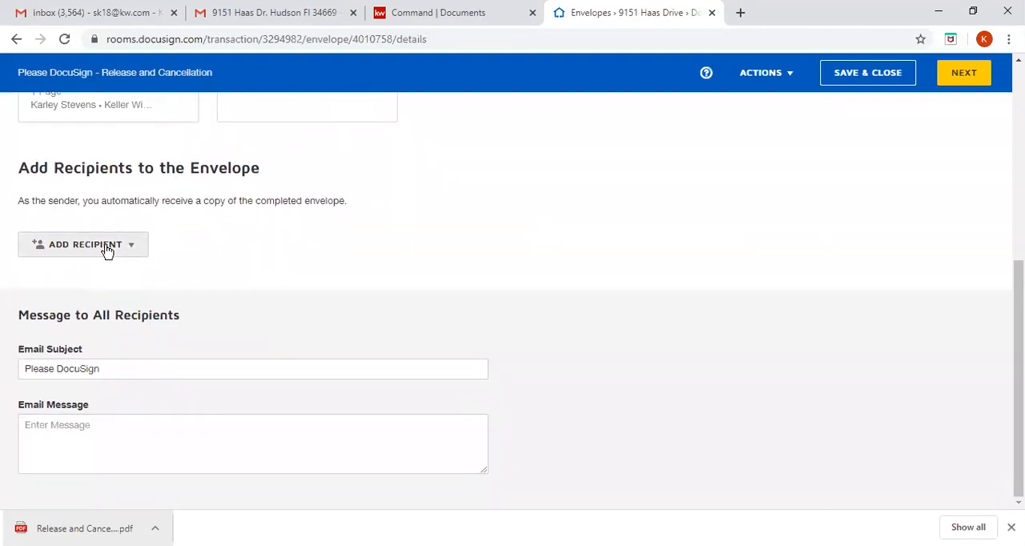
{"action": "left_click", "coordinate": [107, 251]}
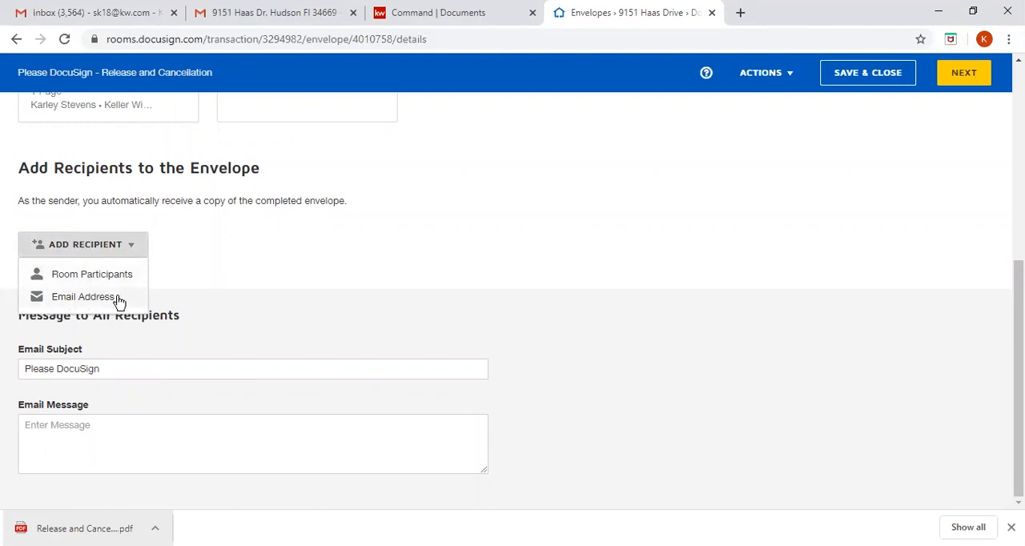
{"action": "left_click", "coordinate": [117, 298]}
{"action": "left_click", "coordinate": [185, 230]}
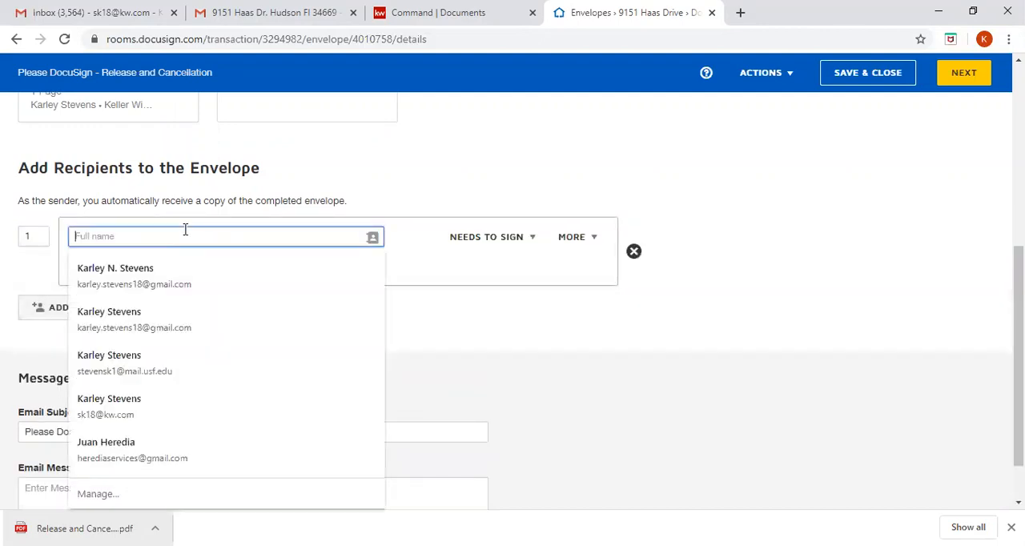
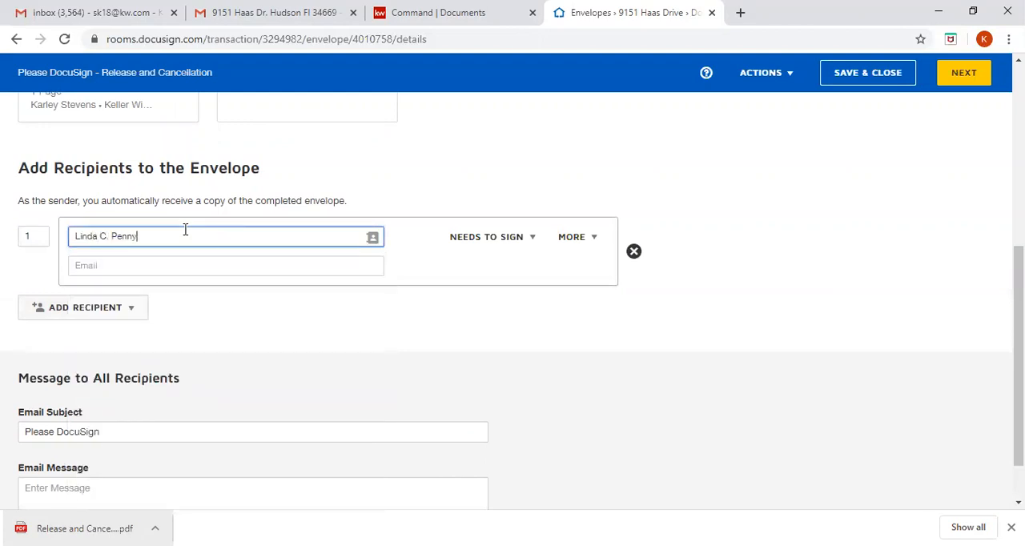
{"action": "key", "text": "Tab"}
{"action": "left_click", "coordinate": [175, 265]}
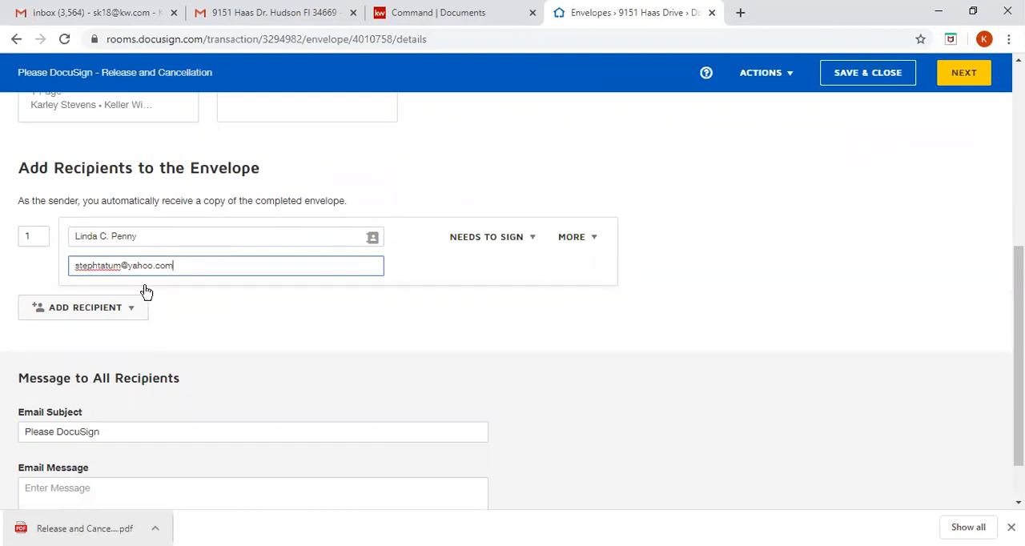
- Check the seller's primary email on the contact in KW Command and return to the DocuSign envelope
{"action": "left_click", "coordinate": [435, 13]}
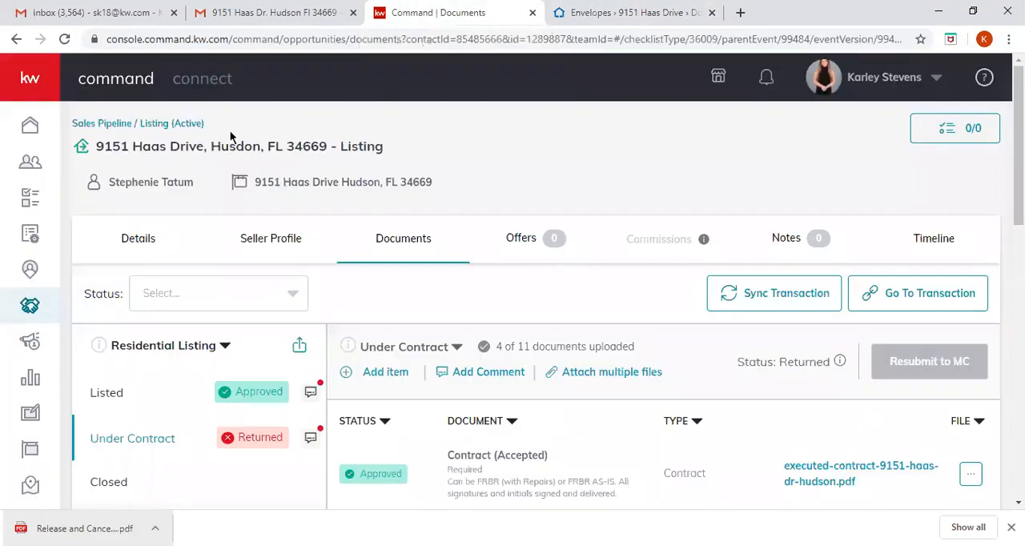
{"action": "left_click", "coordinate": [164, 183]}
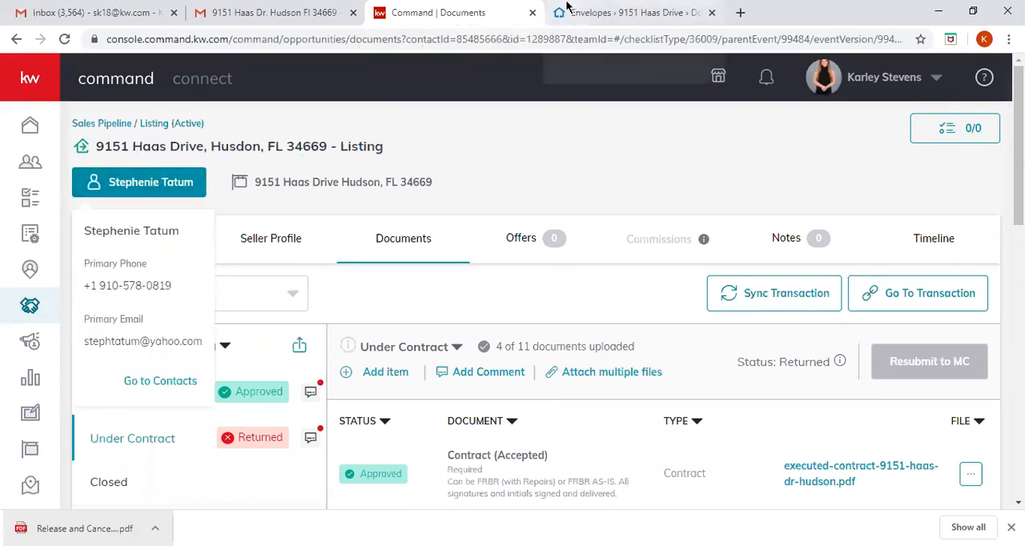
{"action": "left_click", "coordinate": [566, 8]}
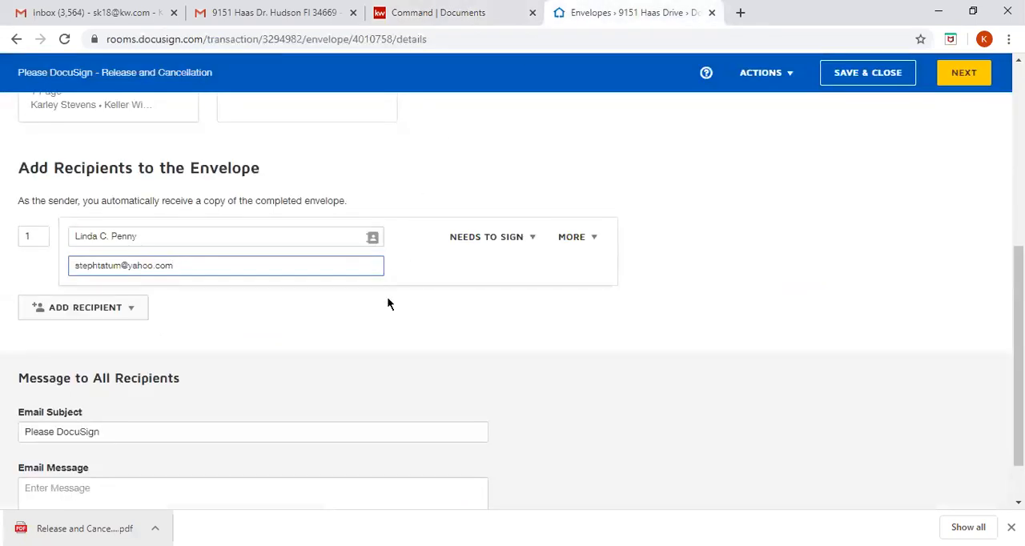
- Set the email subject to "Please DocuSign - Release and Cancellation" and continue to placing the signature fields
{"action": "scroll", "coordinate": [417, 264], "scroll_direction": "down", "scroll_amount": 1}
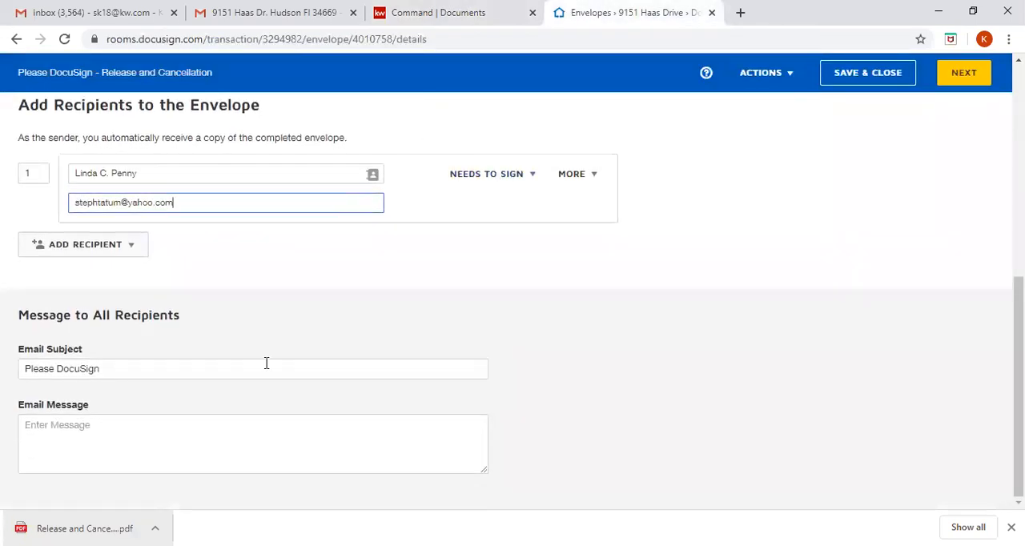
{"action": "left_click", "coordinate": [275, 373]}
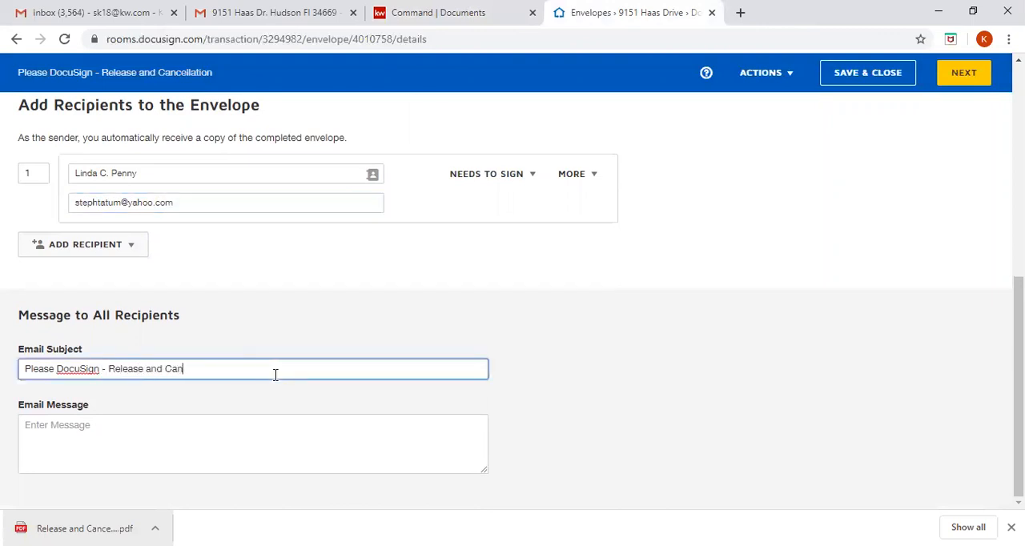
{"action": "left_click", "coordinate": [503, 302]}
{"action": "scroll", "coordinate": [503, 302], "scroll_direction": "up", "scroll_amount": 5}
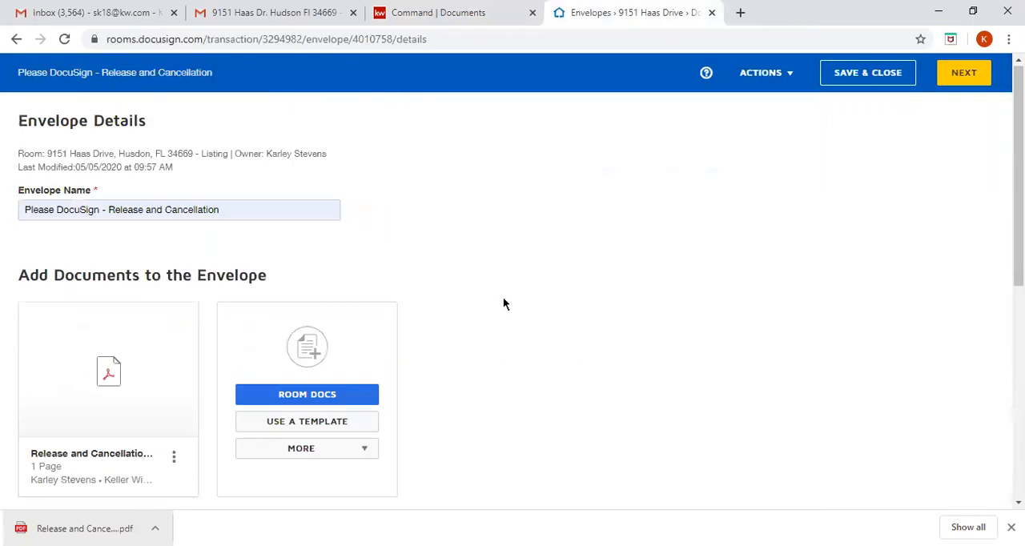
{"action": "left_click", "coordinate": [961, 76]}
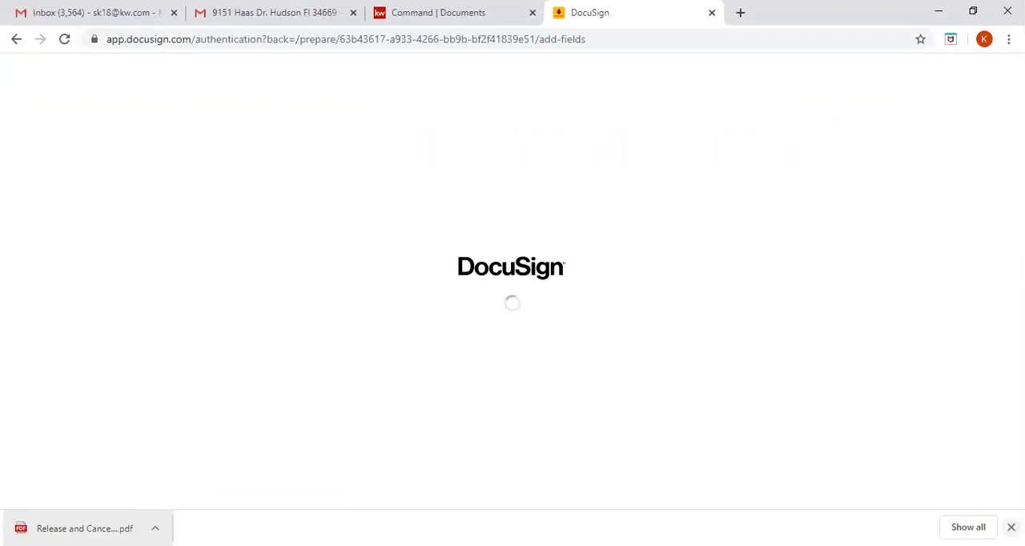
- Place a Signature field and a Date Signed field for the seller on the first Seller line of the release
{"action": "left_click", "coordinate": [1011, 527]}
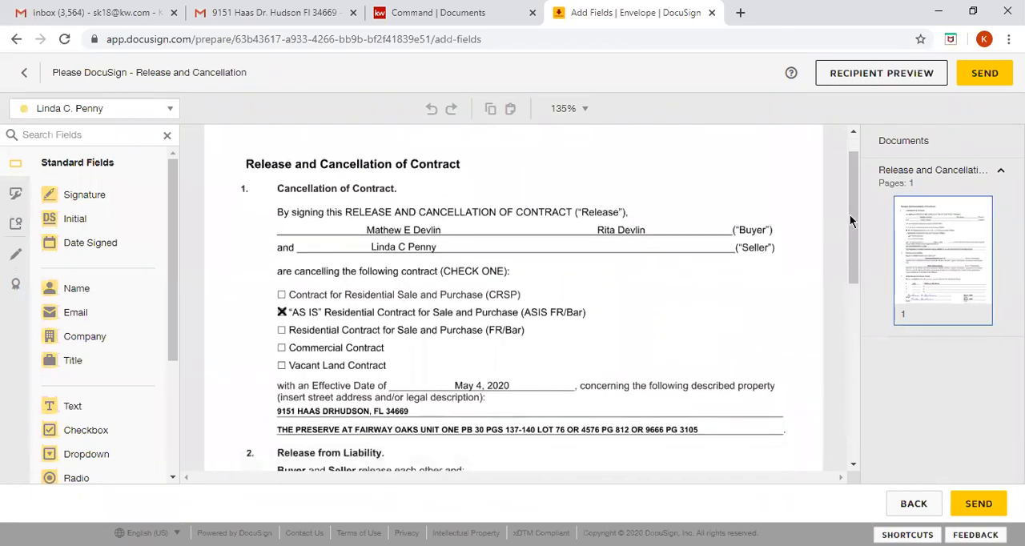
{"action": "left_click_drag", "start_coordinate": [854, 218], "coordinate": [865, 278]}
{"action": "left_click_drag", "start_coordinate": [866, 294], "coordinate": [873, 410]}
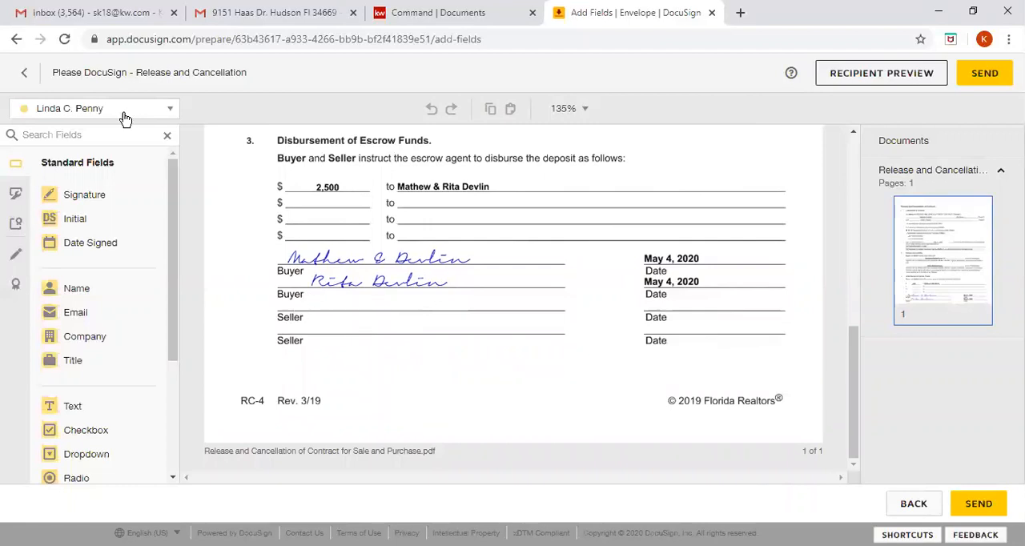
{"action": "left_click", "coordinate": [160, 112]}
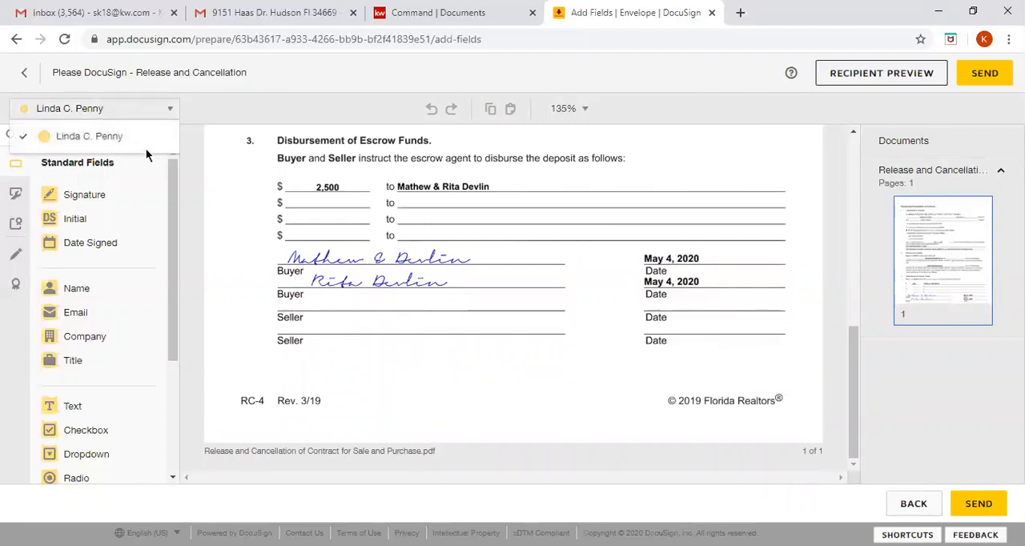
{"action": "left_click", "coordinate": [136, 140]}
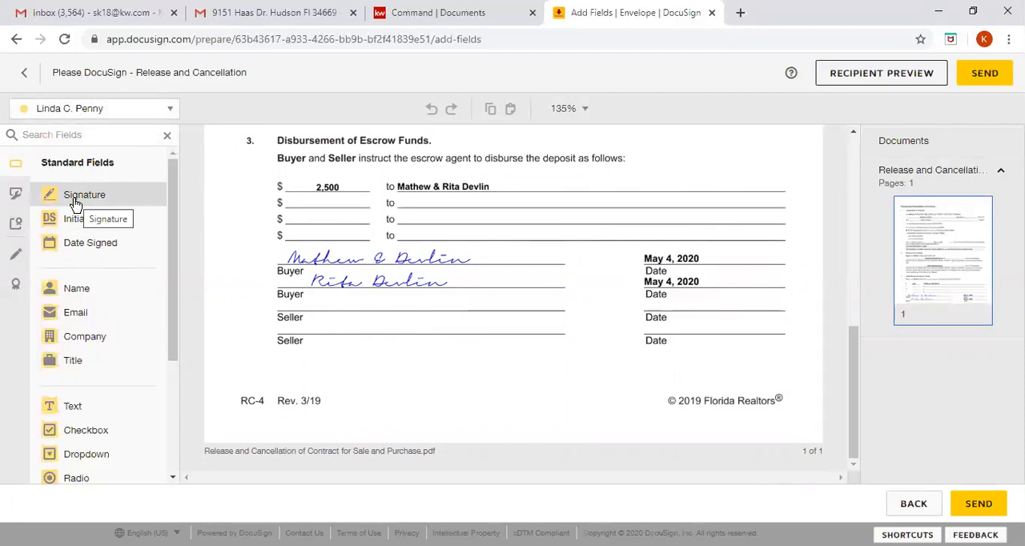
{"action": "mouse_move", "coordinate": [73, 203]}
{"action": "left_mouse_down"}
{"action": "mouse_move", "coordinate": [279, 321]}
{"action": "mouse_move", "coordinate": [314, 296]}
{"action": "mouse_move", "coordinate": [307, 315]}
{"action": "mouse_move", "coordinate": [304, 294]}
{"action": "mouse_move", "coordinate": [353, 287]}
{"action": "mouse_move", "coordinate": [336, 302]}
{"action": "left_mouse_up"}
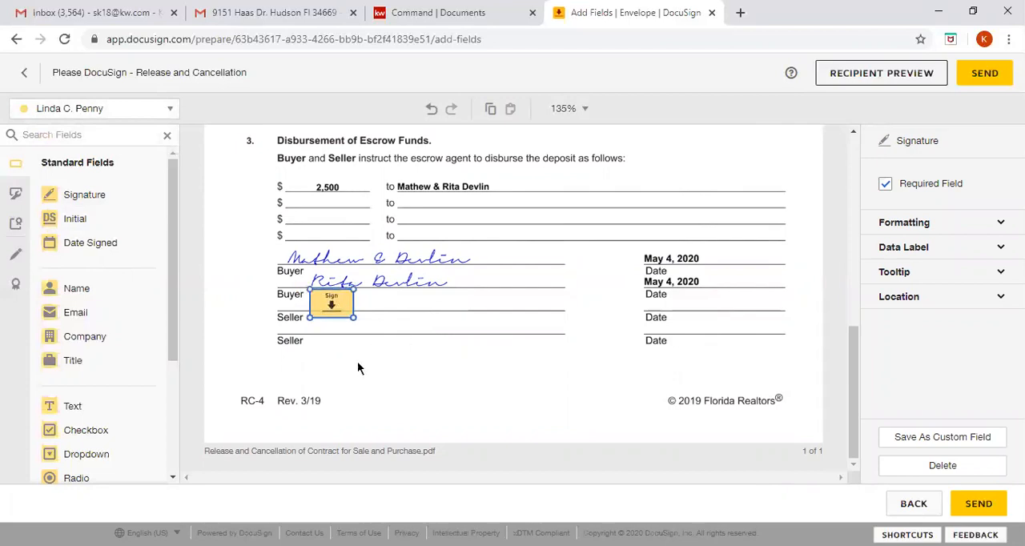
{"action": "left_click_drag", "start_coordinate": [92, 246], "coordinate": [643, 305]}
{"action": "left_click", "coordinate": [604, 317]}
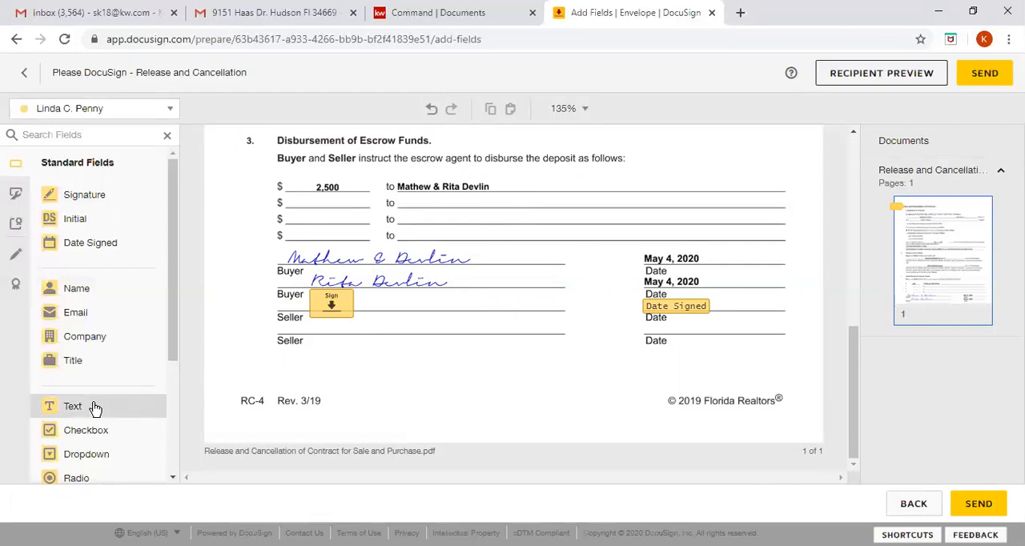
- Try a widened text field with the seller's full name on the first Seller line, and delete it
{"action": "left_click_drag", "start_coordinate": [92, 407], "coordinate": [496, 310]}
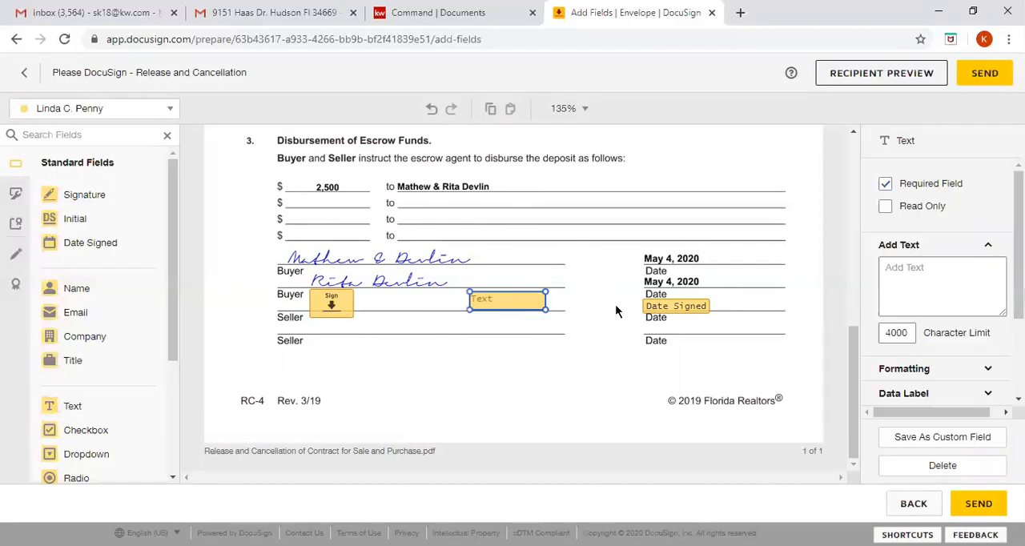
{"action": "left_click", "coordinate": [960, 281]}
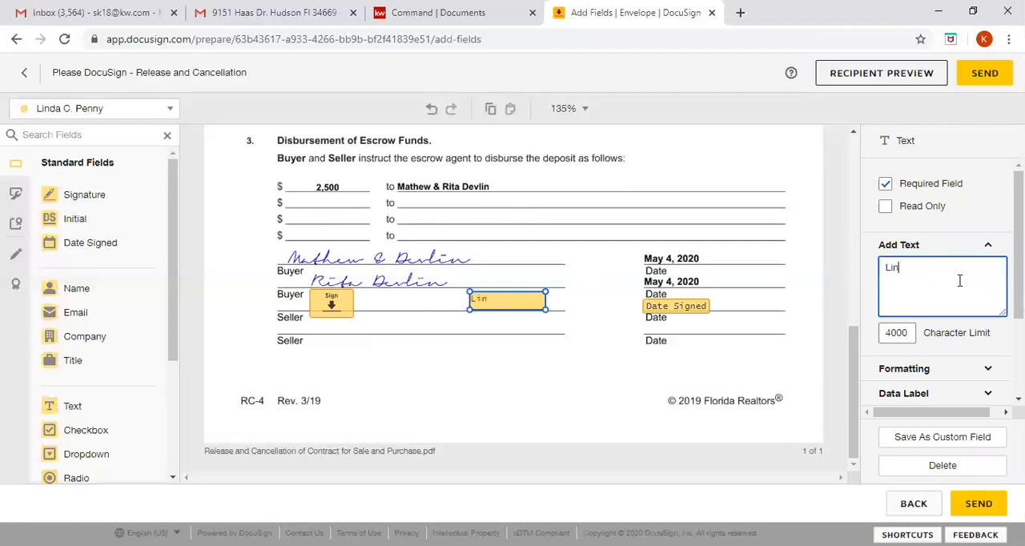
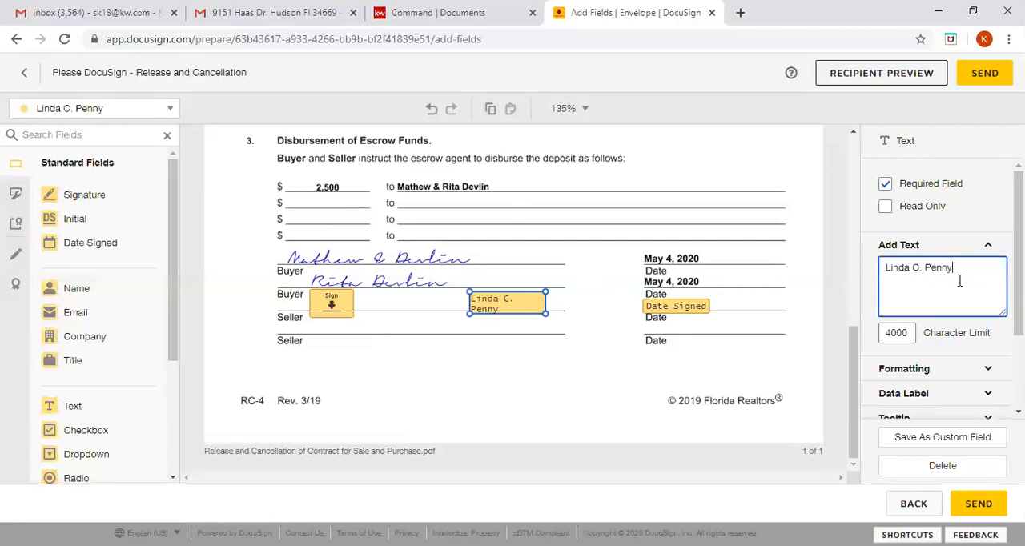
{"action": "left_click_drag", "start_coordinate": [546, 313], "coordinate": [591, 312]}
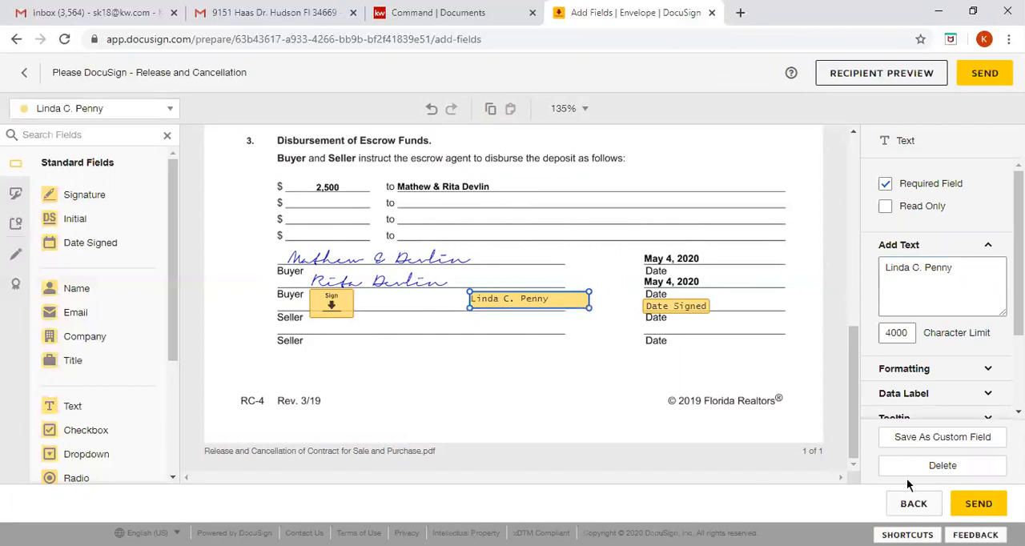
{"action": "left_click", "coordinate": [945, 467]}
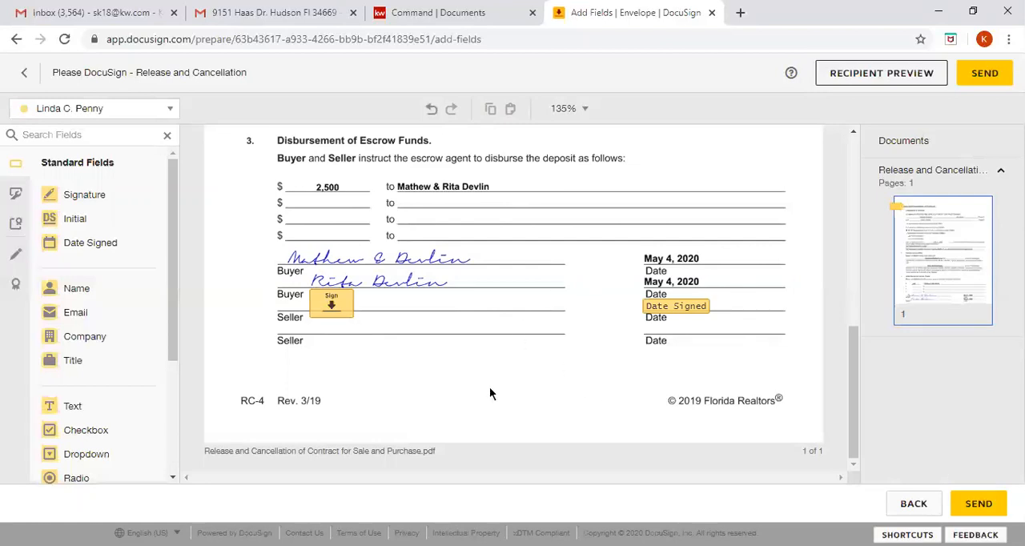
- Send the envelope to the seller and refresh the room's envelope list to check its signing status
{"action": "scroll", "coordinate": [747, 302], "scroll_direction": "up", "scroll_amount": 10}
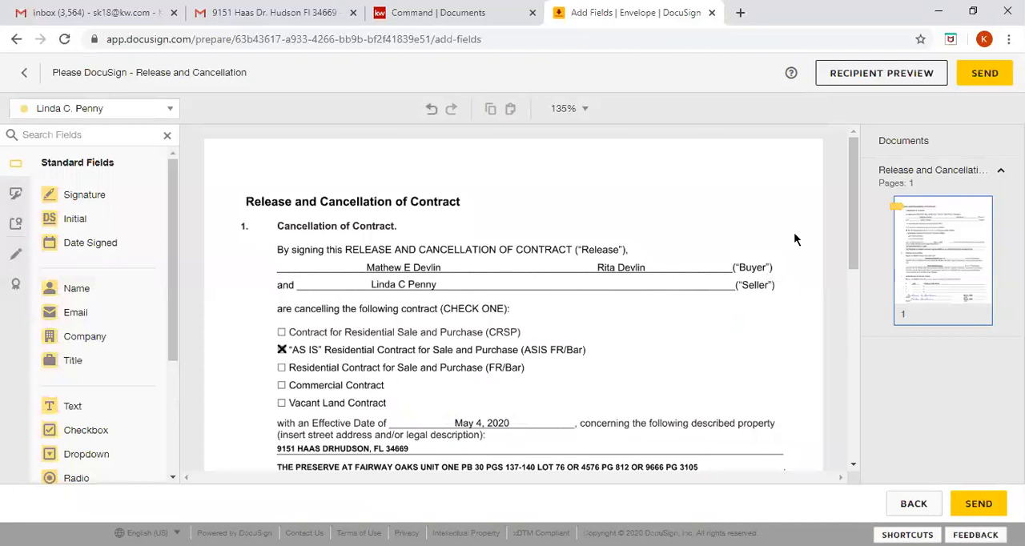
{"action": "left_click", "coordinate": [986, 73]}
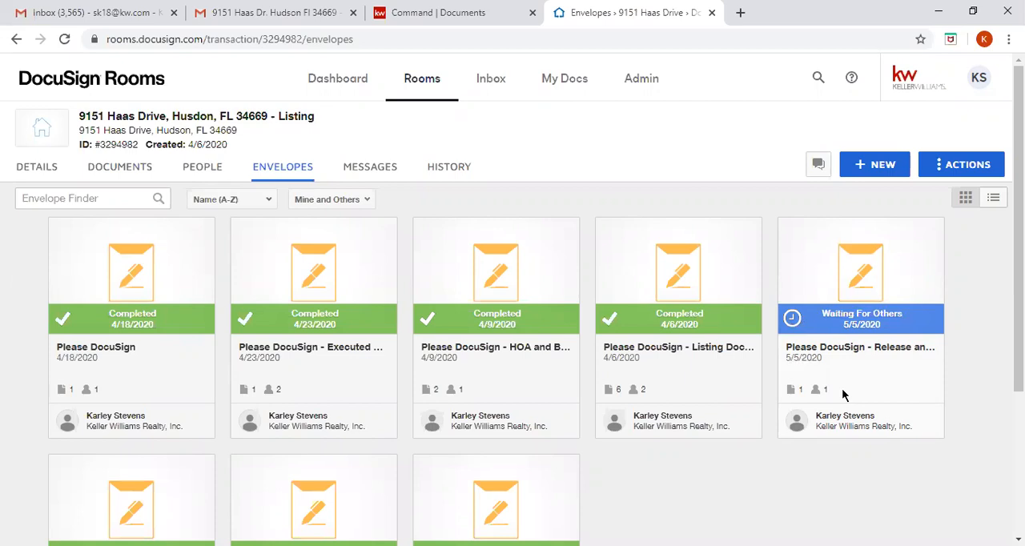
{"action": "left_click", "coordinate": [65, 38]}
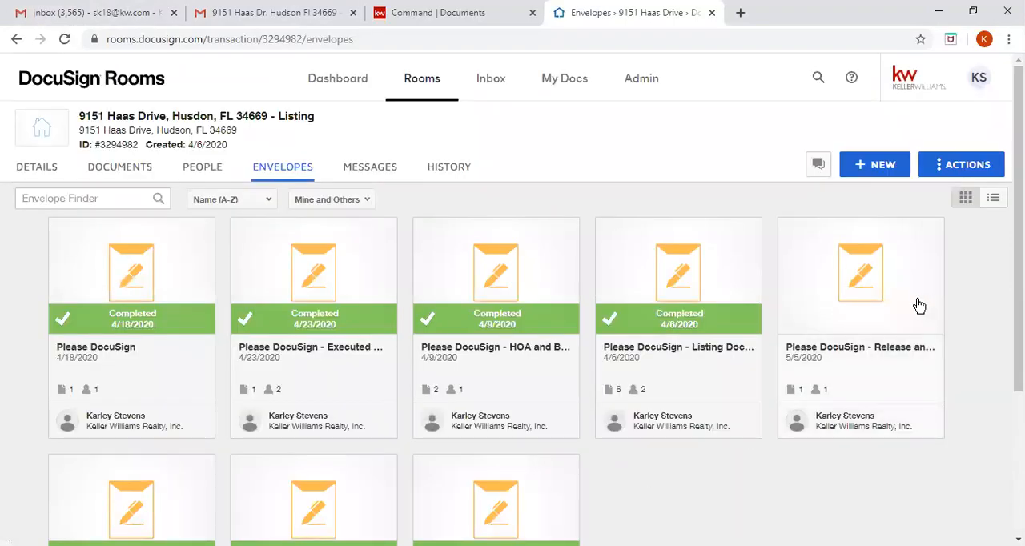
{"action": "left_click", "coordinate": [71, 41]}
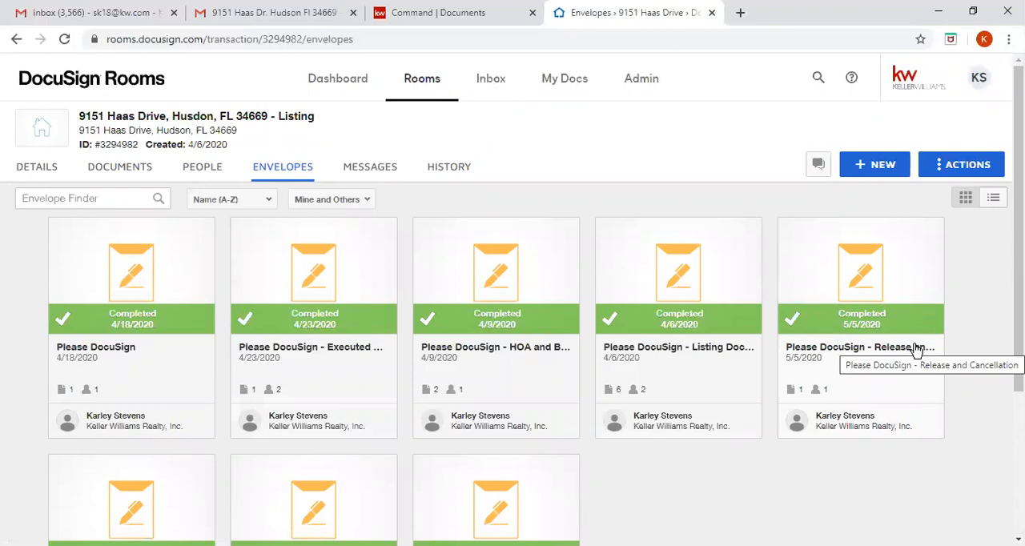
- Look through the room's documents for the signed Release and Cancellation of Contract
{"action": "left_click", "coordinate": [144, 173]}
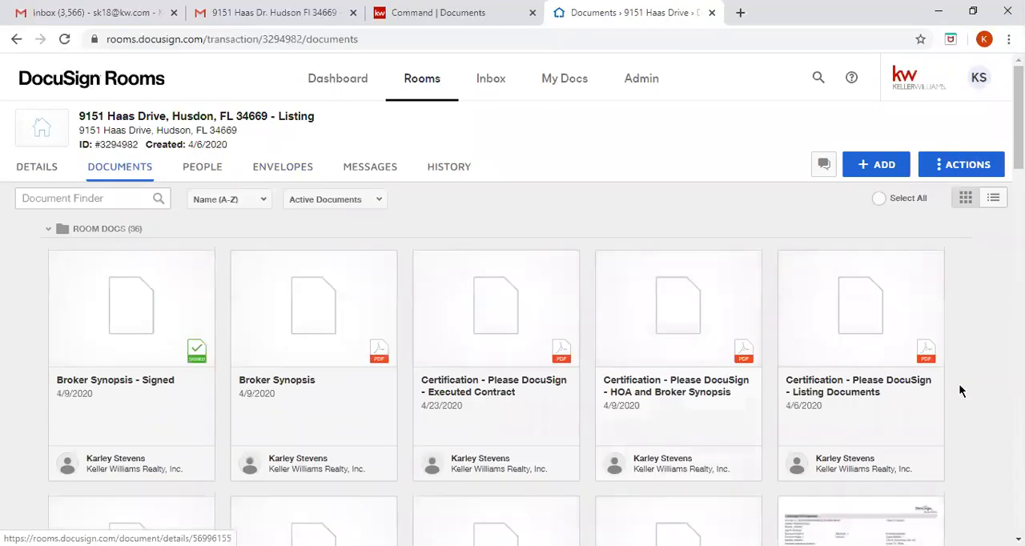
{"action": "scroll", "coordinate": [956, 422], "scroll_direction": "down", "scroll_amount": 1}
{"action": "scroll", "coordinate": [957, 424], "scroll_direction": "down", "scroll_amount": 5}
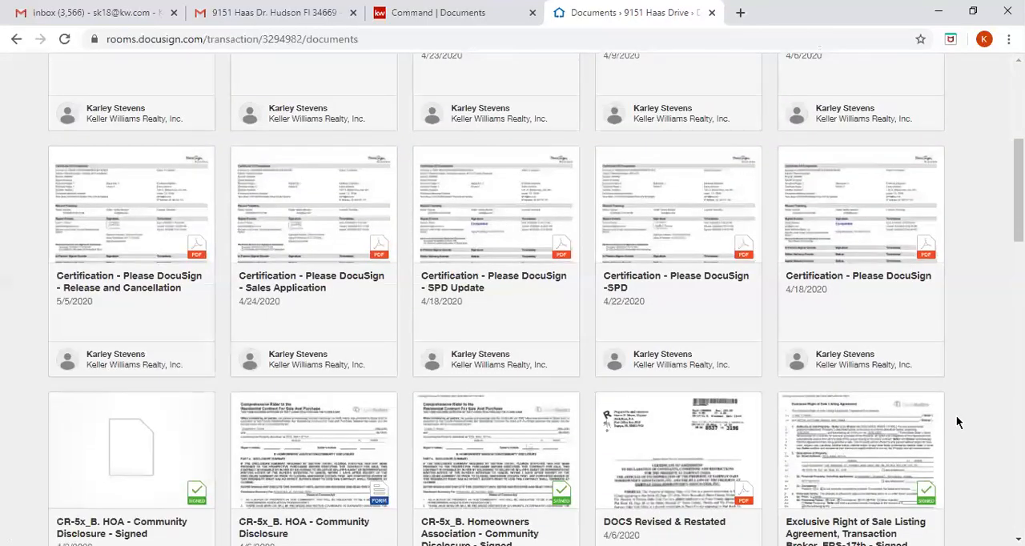
{"action": "scroll", "coordinate": [957, 422], "scroll_direction": "down", "scroll_amount": 1}
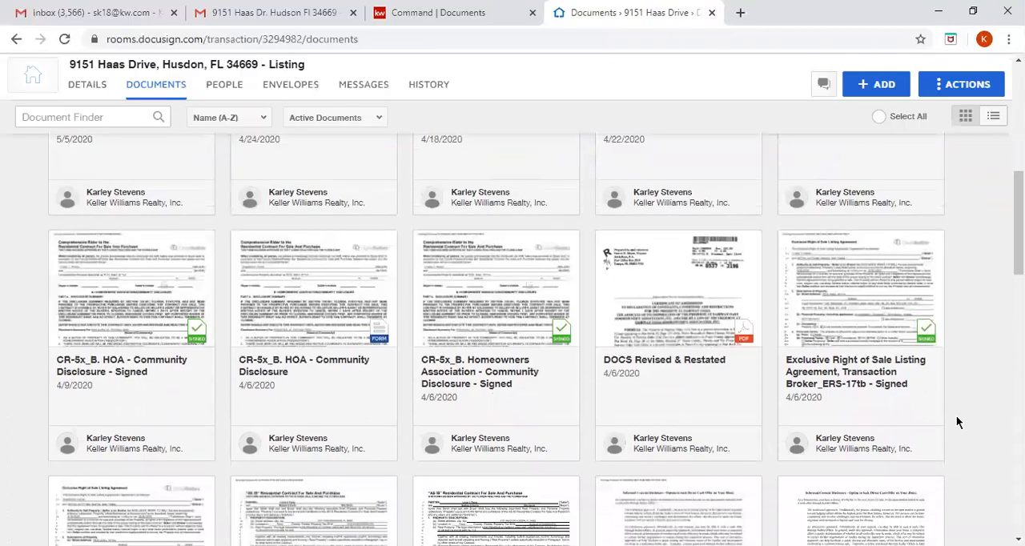
{"action": "scroll", "coordinate": [956, 416], "scroll_direction": "down", "scroll_amount": 2}
{"action": "scroll", "coordinate": [957, 418], "scroll_direction": "down", "scroll_amount": 4}
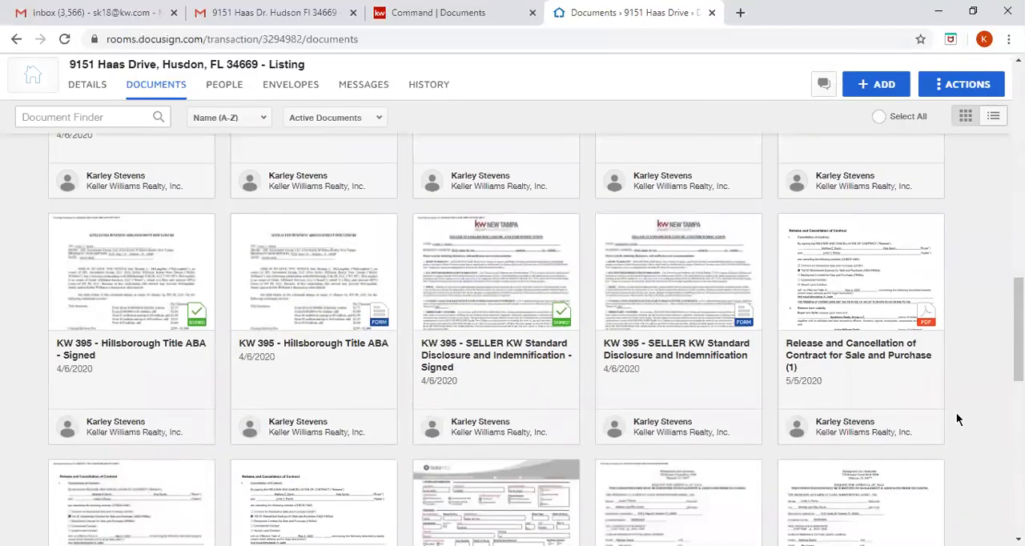
{"action": "scroll", "coordinate": [956, 418], "scroll_direction": "down", "scroll_amount": 3}
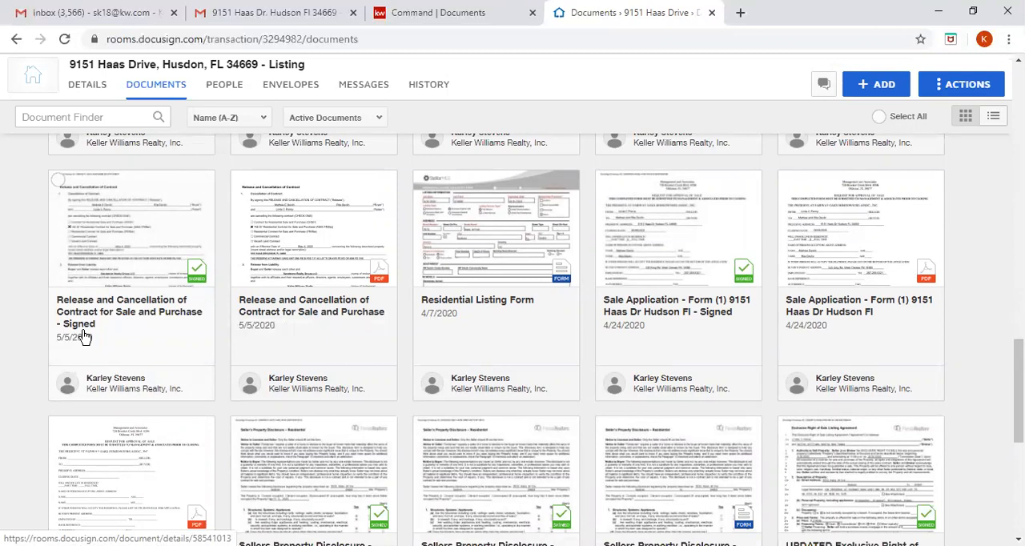
- Switch to KW Command and start adding a file to the Release and Cancellation of Contract checklist item with DocuSign as the source
{"action": "left_click", "coordinate": [278, 10]}
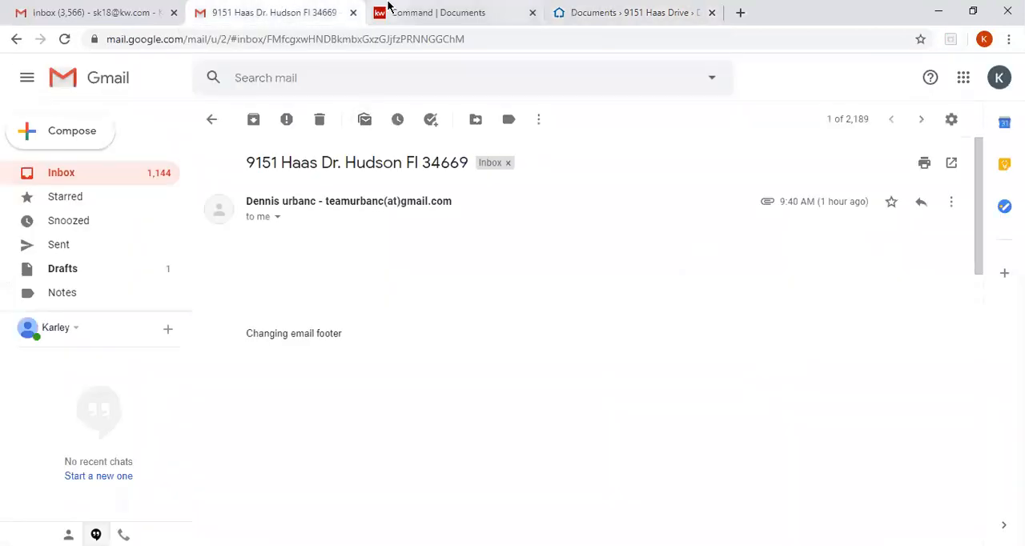
{"action": "left_click", "coordinate": [389, 9]}
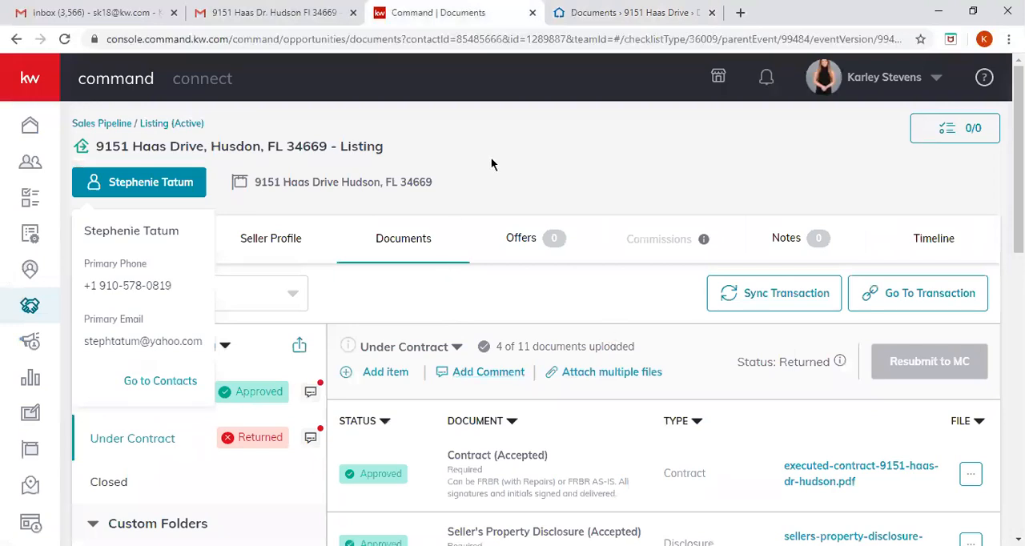
{"action": "scroll", "coordinate": [469, 320], "scroll_direction": "down", "scroll_amount": 1}
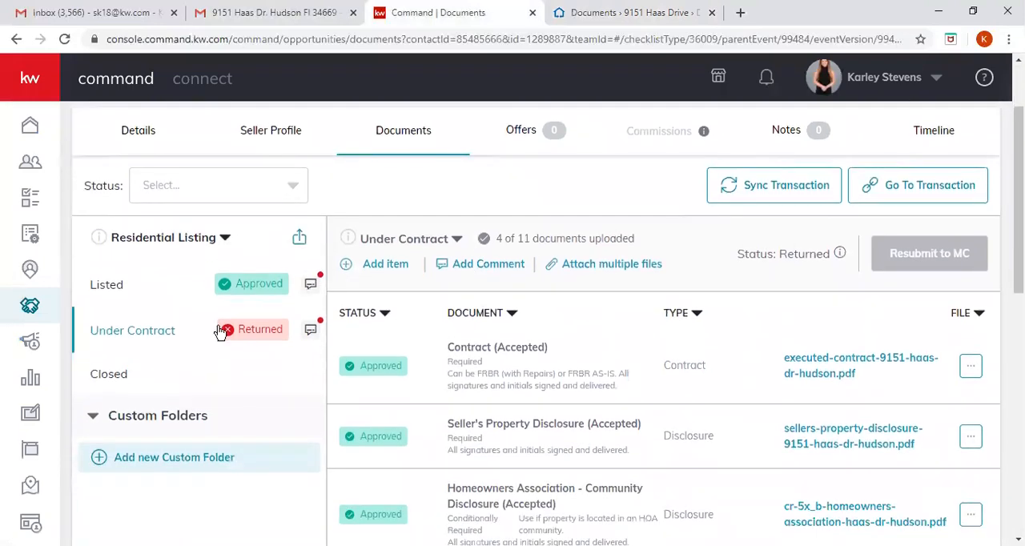
{"action": "scroll", "coordinate": [471, 373], "scroll_direction": "down", "scroll_amount": 10}
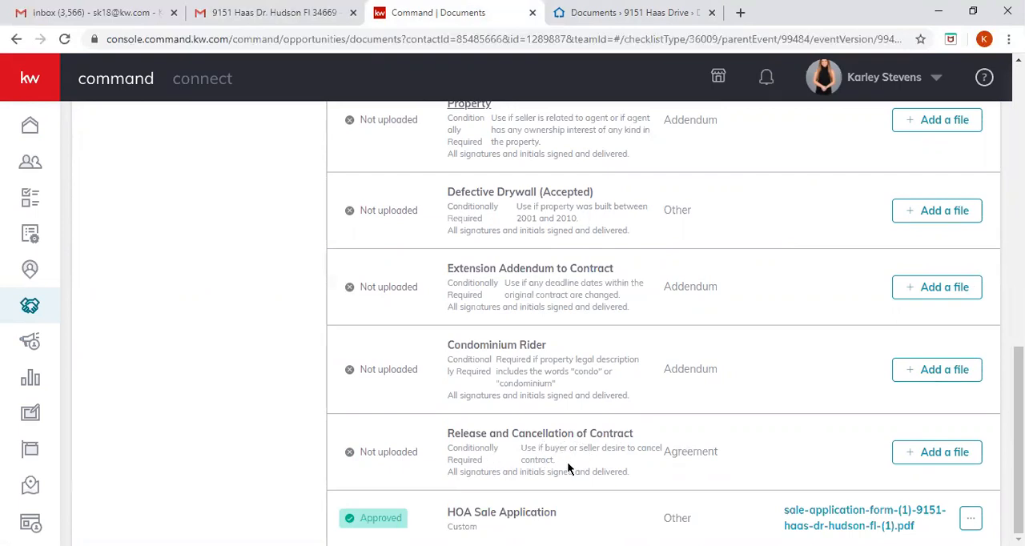
{"action": "left_click", "coordinate": [929, 453]}
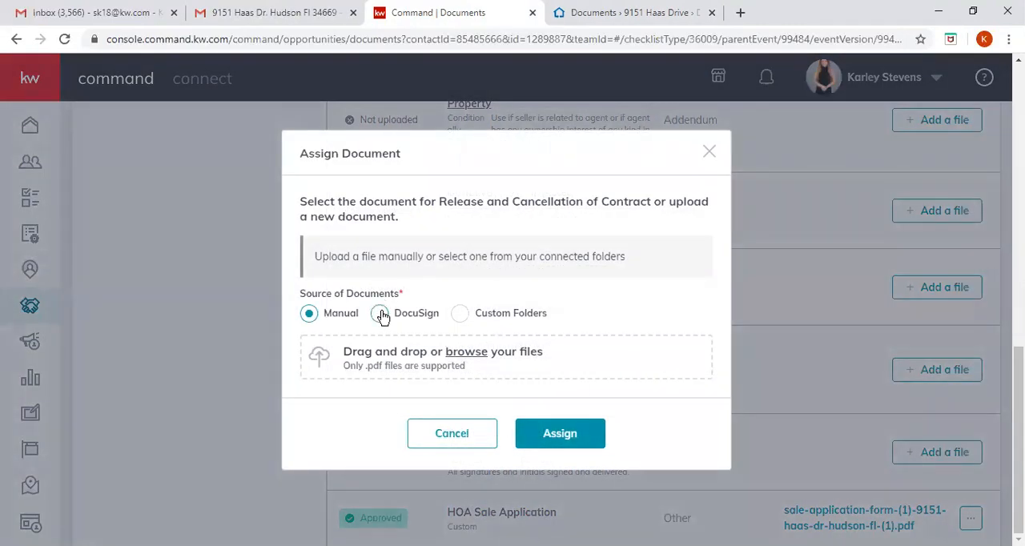
{"action": "left_click", "coordinate": [380, 314]}
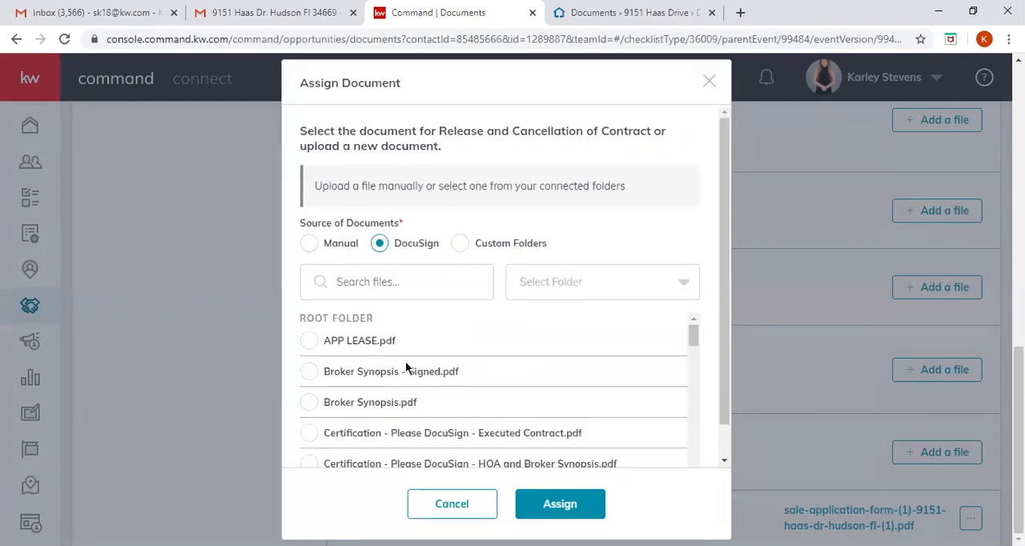
- Assign "Release and Cancellation of Contract for Sale and Purchase - Signed.pdf" to the checklist item
{"action": "scroll", "coordinate": [353, 433], "scroll_direction": "down", "scroll_amount": 5}
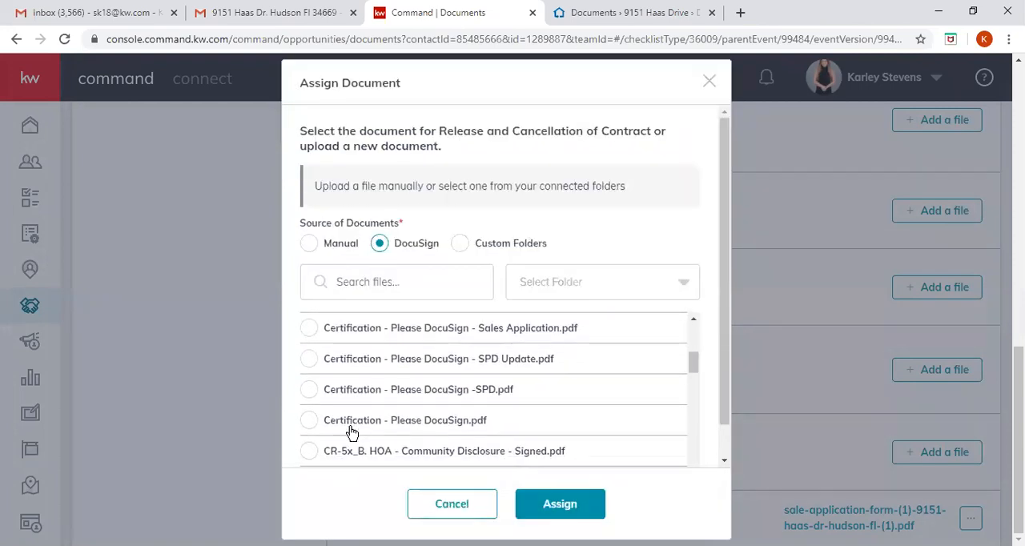
{"action": "scroll", "coordinate": [352, 433], "scroll_direction": "up", "scroll_amount": 1}
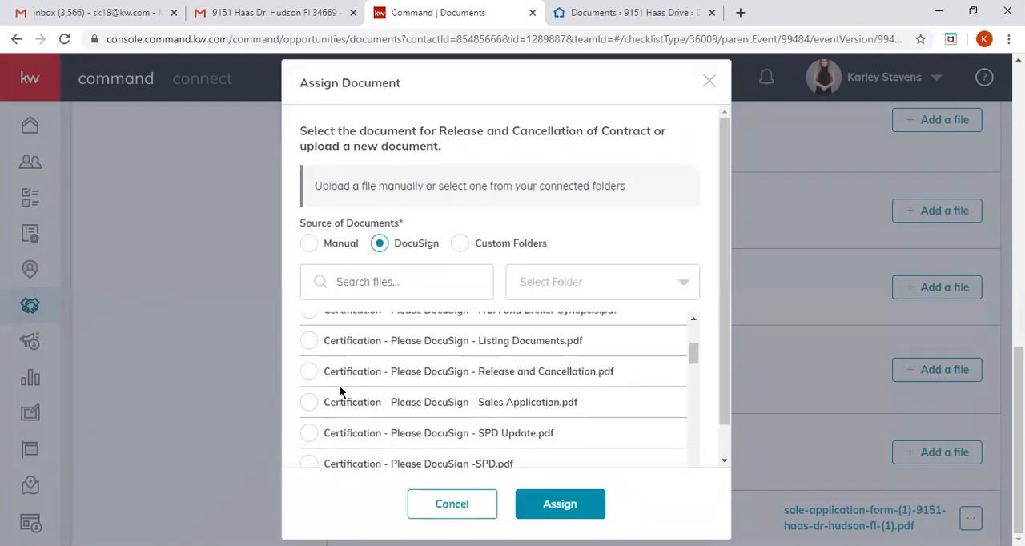
{"action": "scroll", "coordinate": [363, 410], "scroll_direction": "down", "scroll_amount": 5}
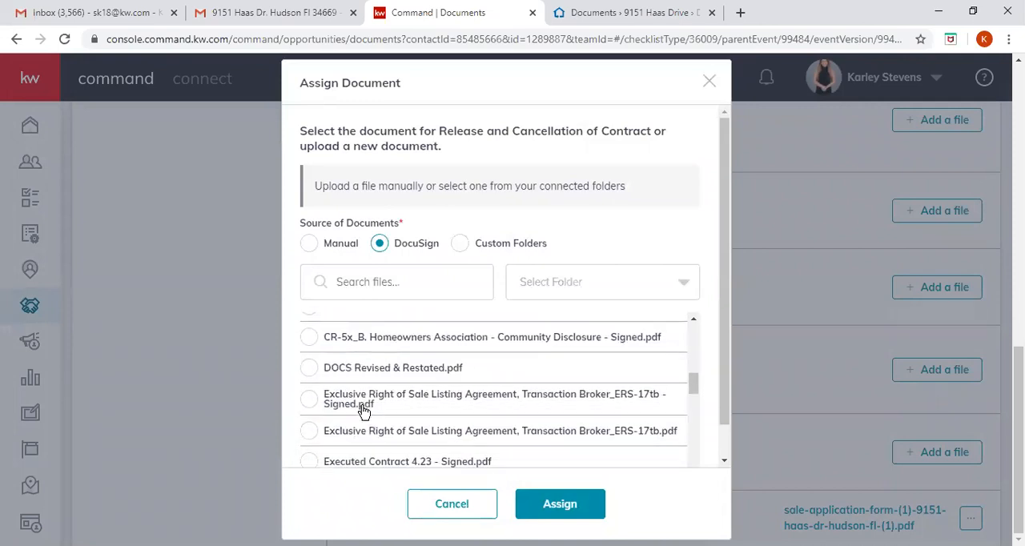
{"action": "scroll", "coordinate": [362, 409], "scroll_direction": "down", "scroll_amount": 5}
{"action": "scroll", "coordinate": [365, 404], "scroll_direction": "down", "scroll_amount": 4}
{"action": "scroll", "coordinate": [369, 397], "scroll_direction": "up", "scroll_amount": 1}
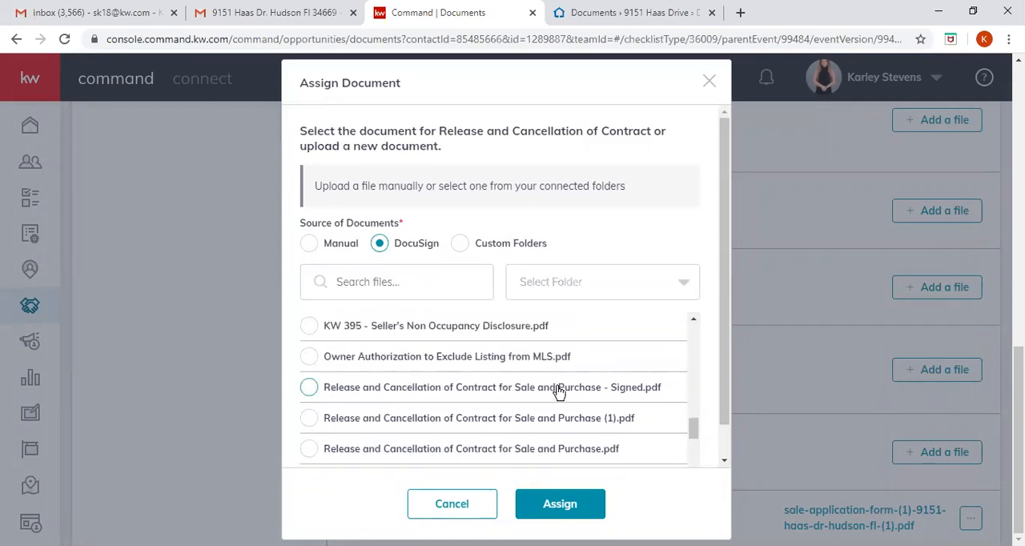
{"action": "left_click", "coordinate": [307, 391]}
{"action": "left_click", "coordinate": [581, 508]}
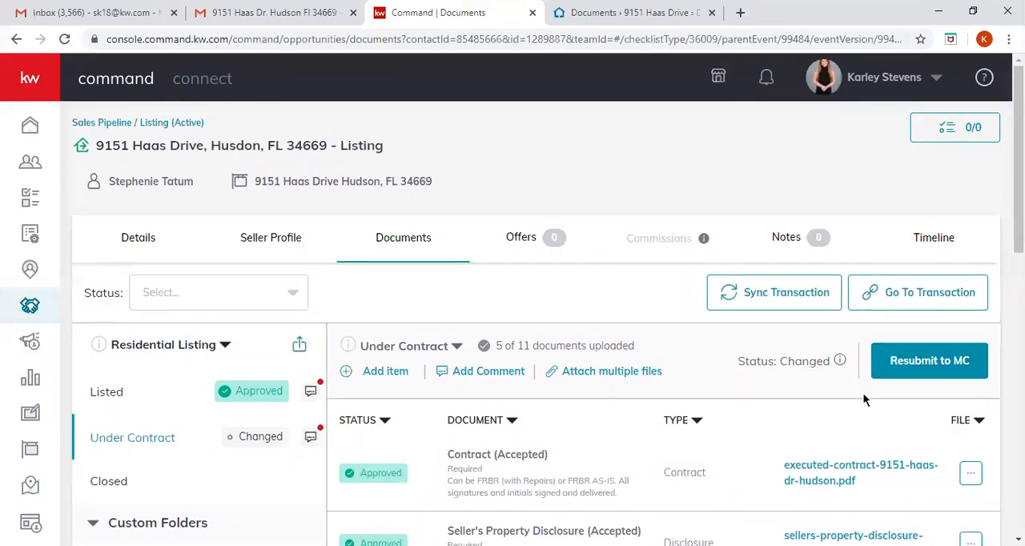
- Review the Under Contract checklist, including the file options of the accepted documents and the Release and Cancellation of Contract entry
{"action": "scroll", "coordinate": [864, 394], "scroll_direction": "down", "scroll_amount": 1}
{"action": "scroll", "coordinate": [863, 399], "scroll_direction": "down", "scroll_amount": 4}
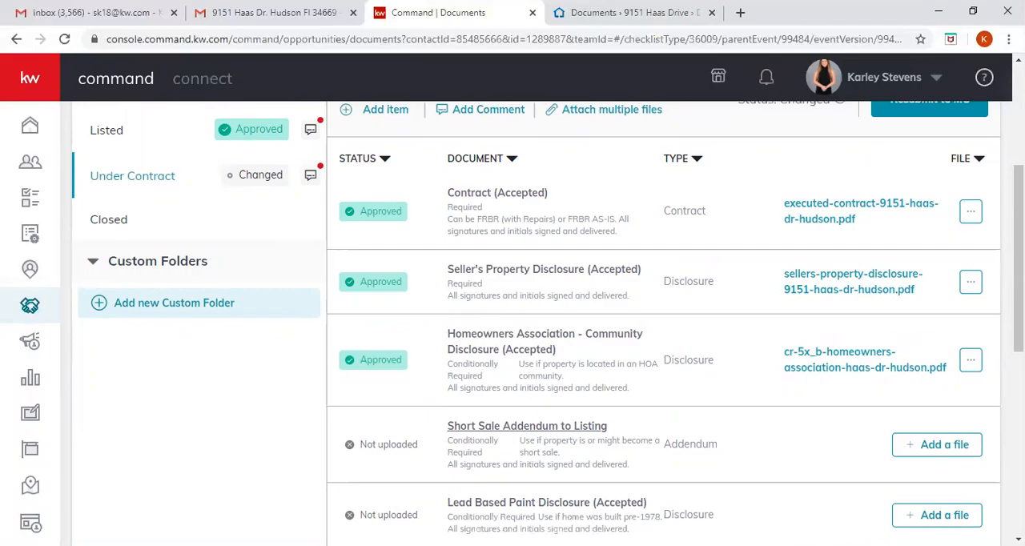
{"action": "scroll", "coordinate": [799, 345], "scroll_direction": "up", "scroll_amount": 1}
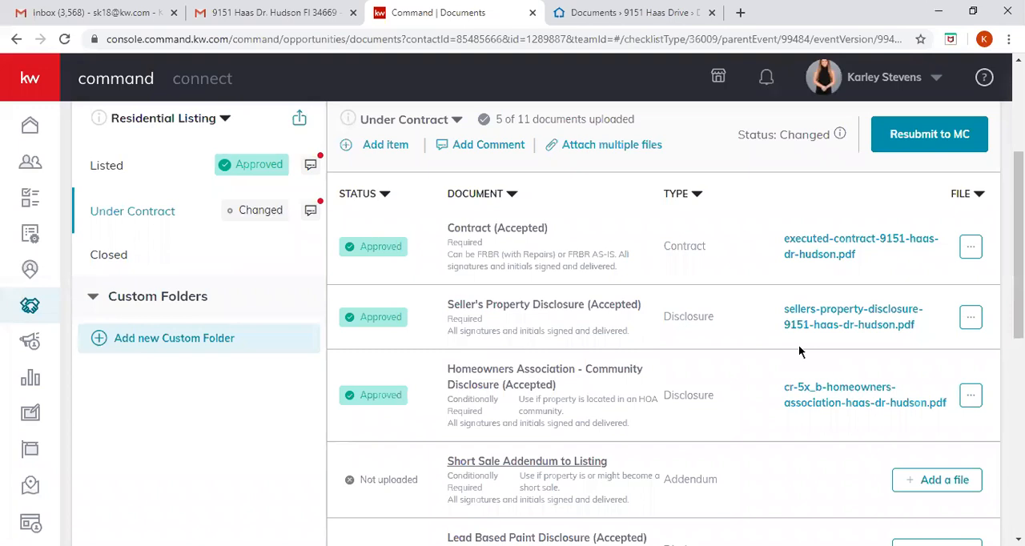
{"action": "left_click", "coordinate": [971, 252]}
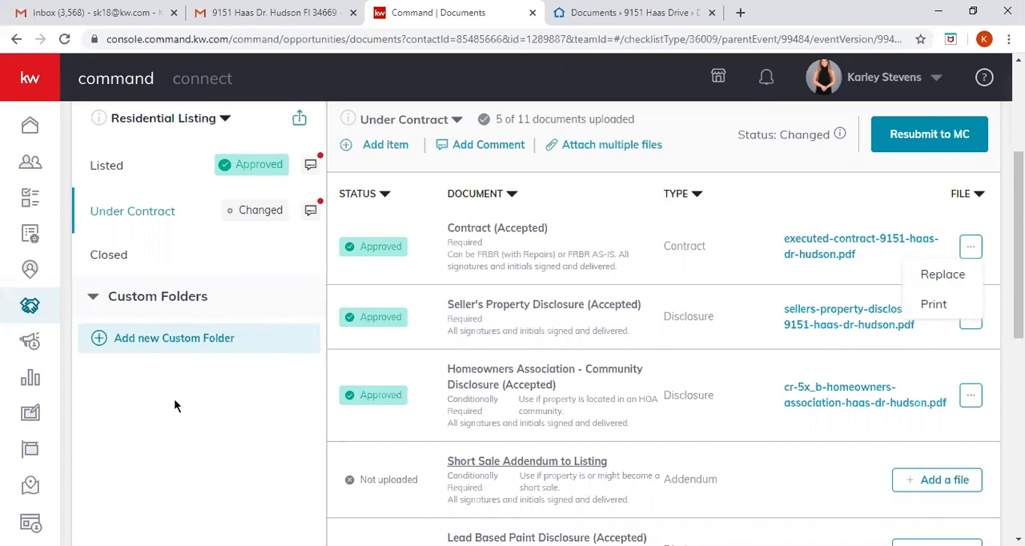
{"action": "left_click", "coordinate": [879, 280]}
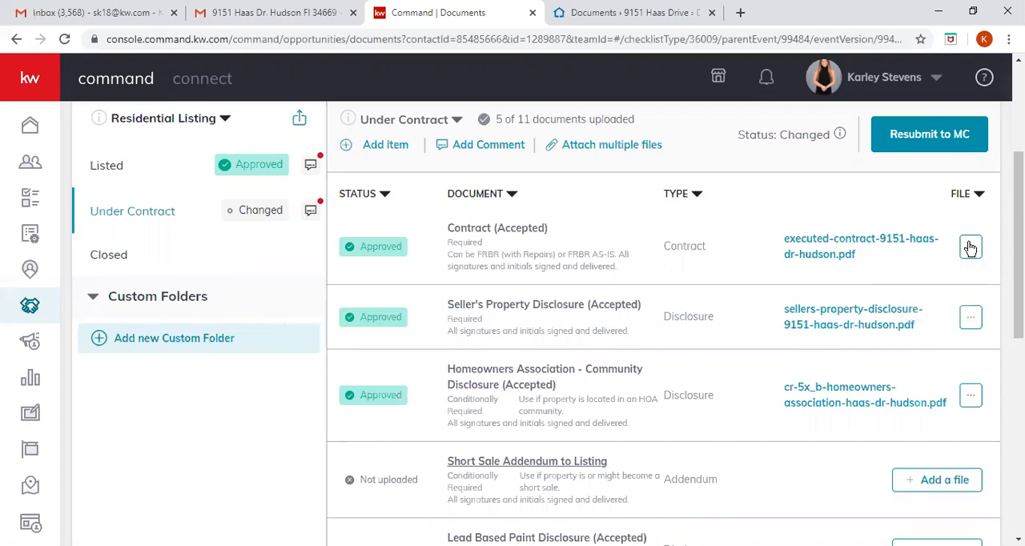
{"action": "left_click", "coordinate": [971, 248]}
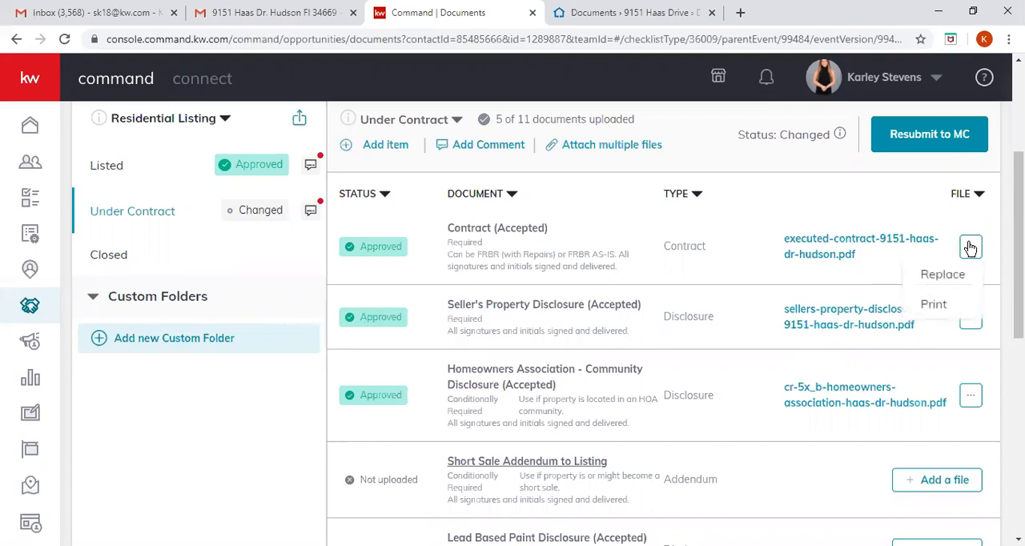
{"action": "left_click", "coordinate": [869, 279]}
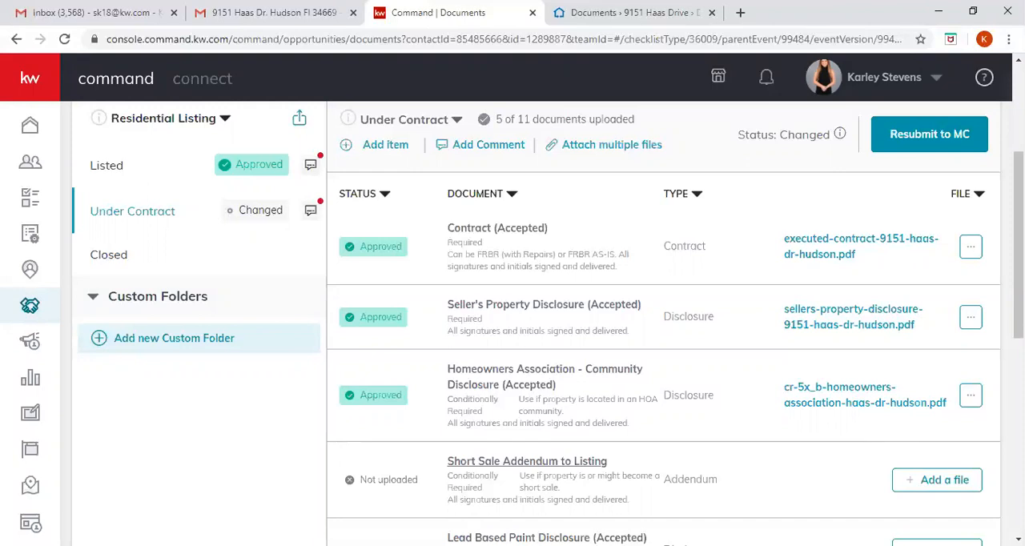
{"action": "left_click", "coordinate": [971, 397]}
{"action": "scroll", "coordinate": [663, 320], "scroll_direction": "down", "scroll_amount": 7}
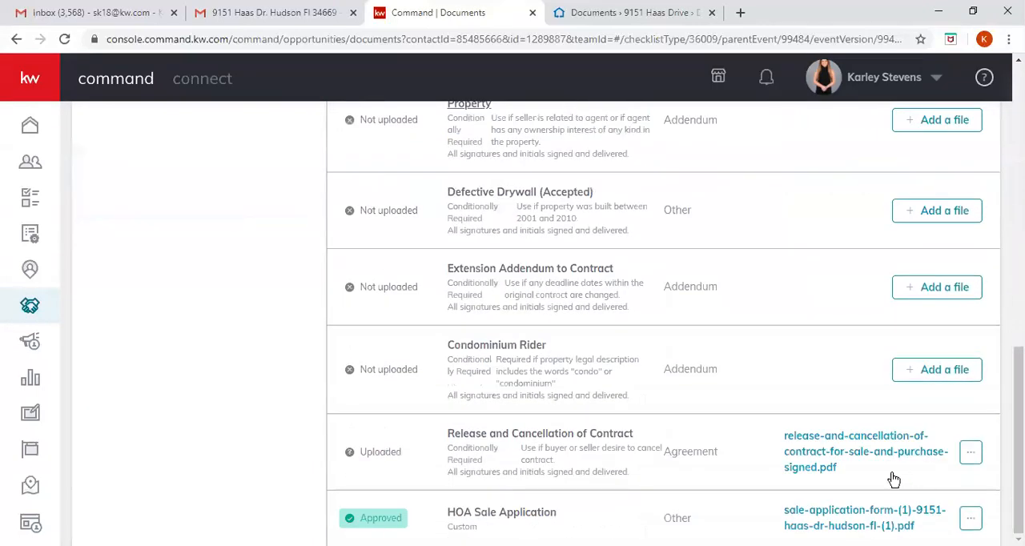